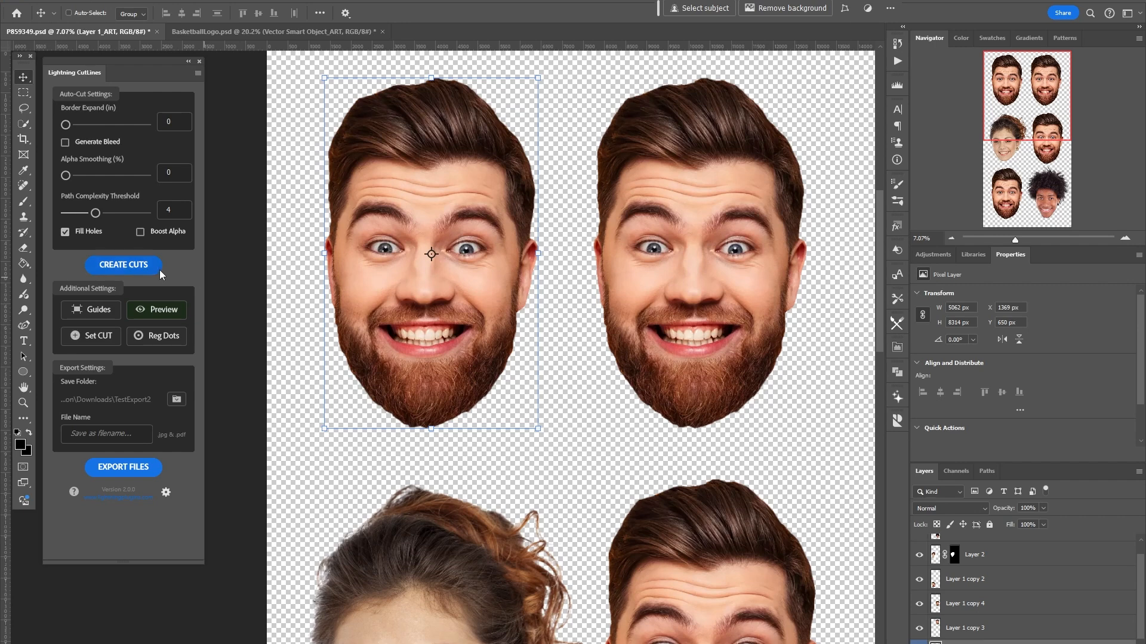
# - Create a cut line around the selected face with 0.45 in border expand, 51% alpha smoothing and a path complexity threshold of 8
pyautogui.moveTo(66, 124); pyautogui.dragTo(93, 124)
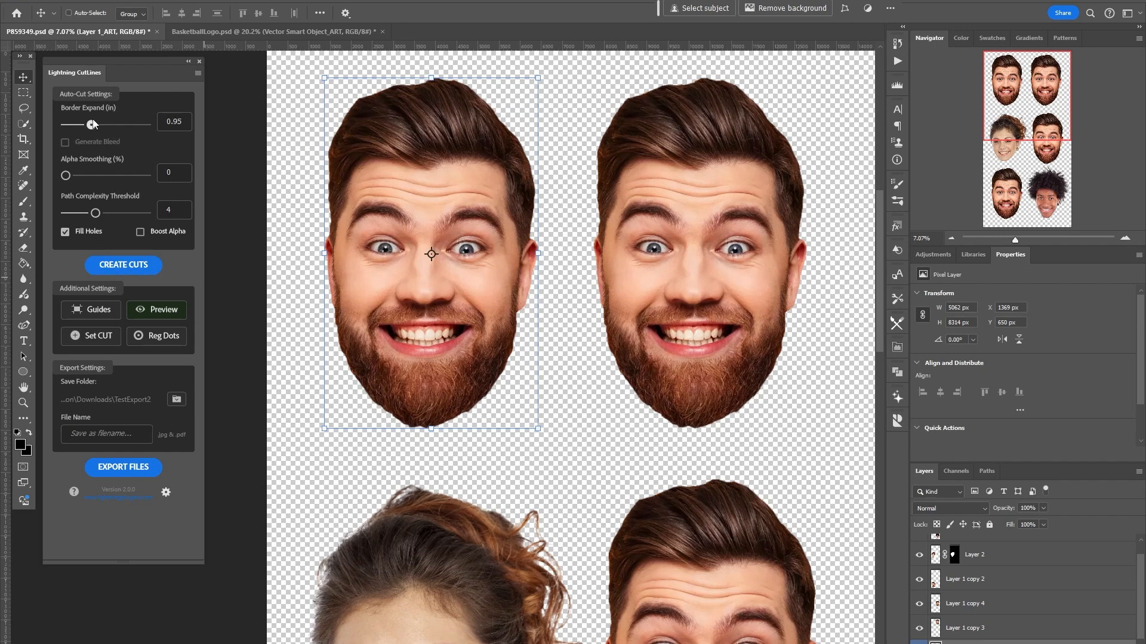
pyautogui.moveTo(66, 175); pyautogui.dragTo(119, 175)
pyautogui.moveTo(95, 212); pyautogui.dragTo(107, 175)
pyautogui.click(138, 266)
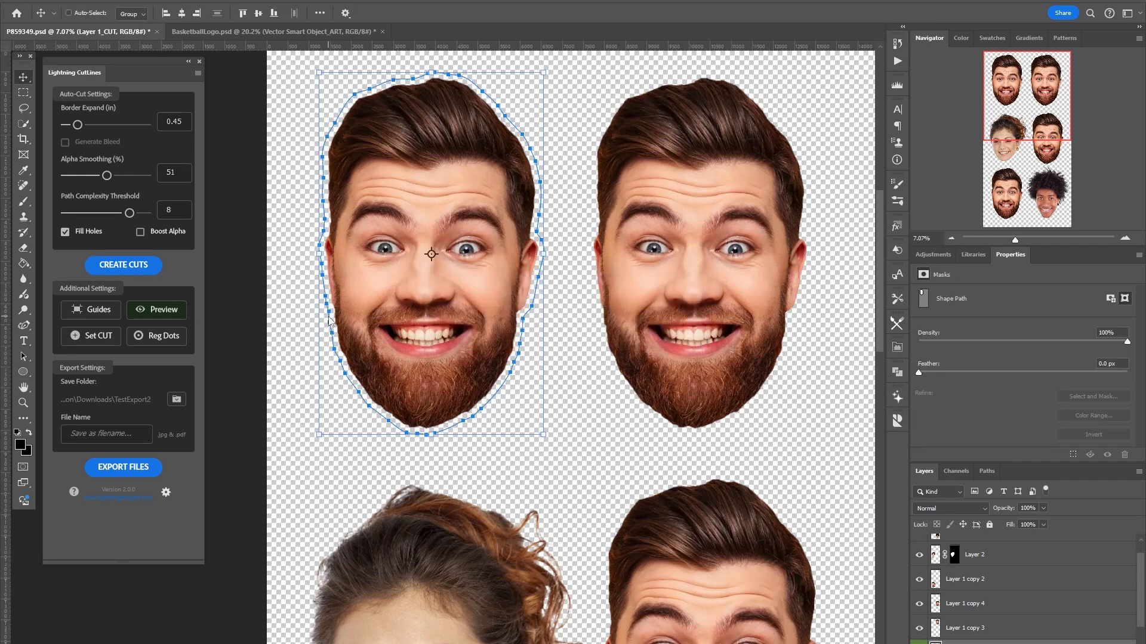
# - Inspect the face's cut line and preview its cut area with the Lightning CutLines OLD panel, dismissing the result message
pyautogui.scroll(2, 309, 286)
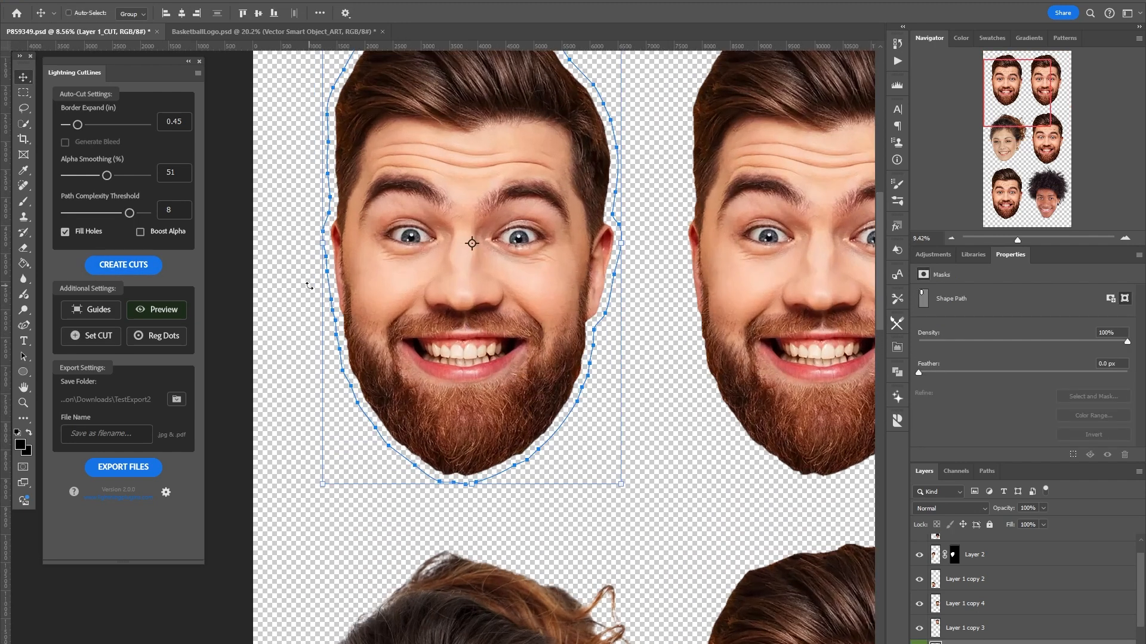
pyautogui.moveTo(421, 222); pyautogui.dragTo(396, 298)
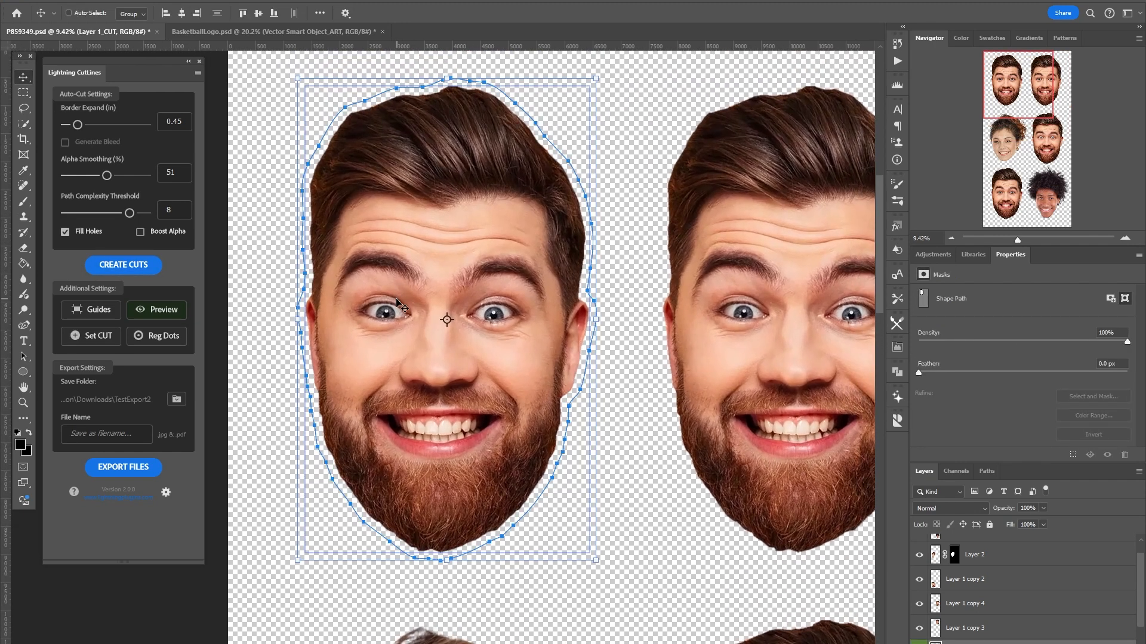
pyautogui.scroll(-1, 325, 281)
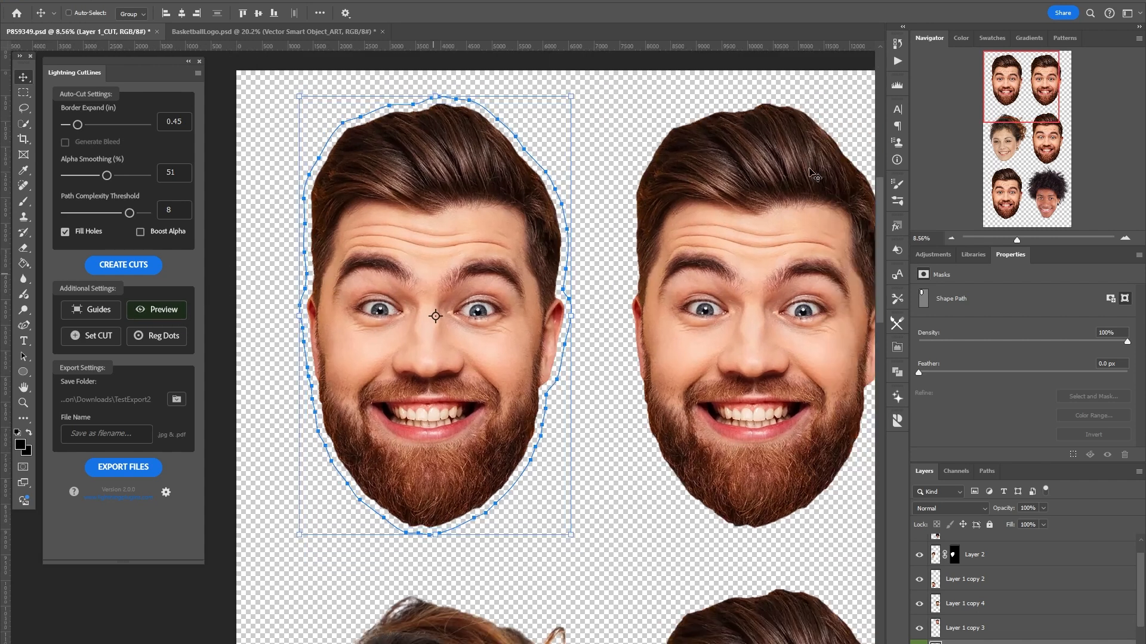
pyautogui.moveTo(1145, 137); pyautogui.dragTo(706, 114)
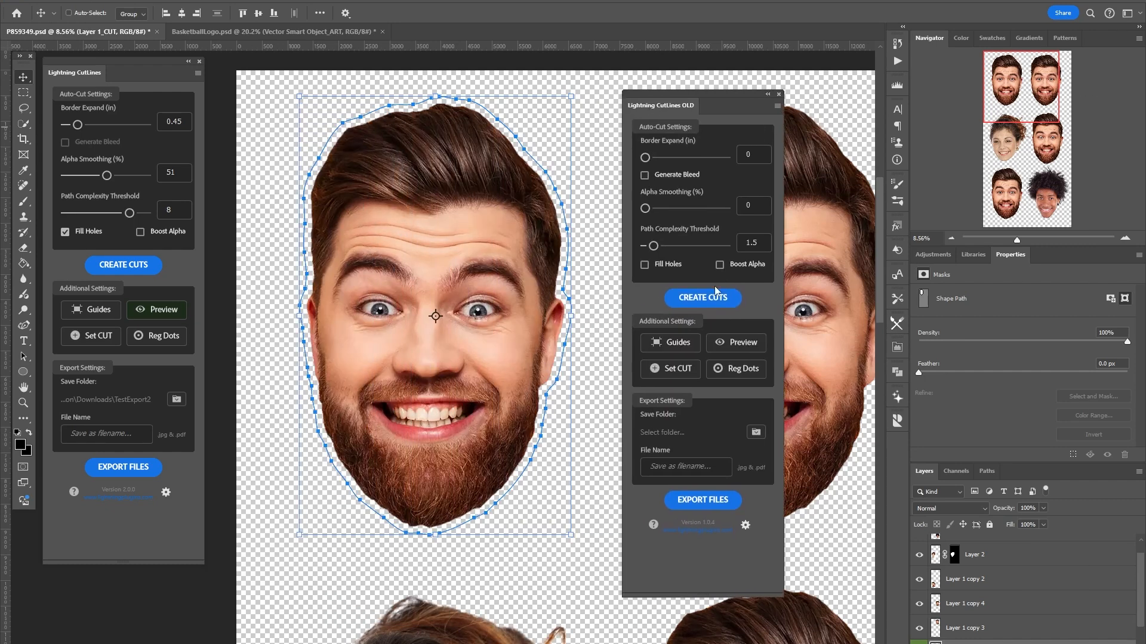
pyautogui.click(750, 347)
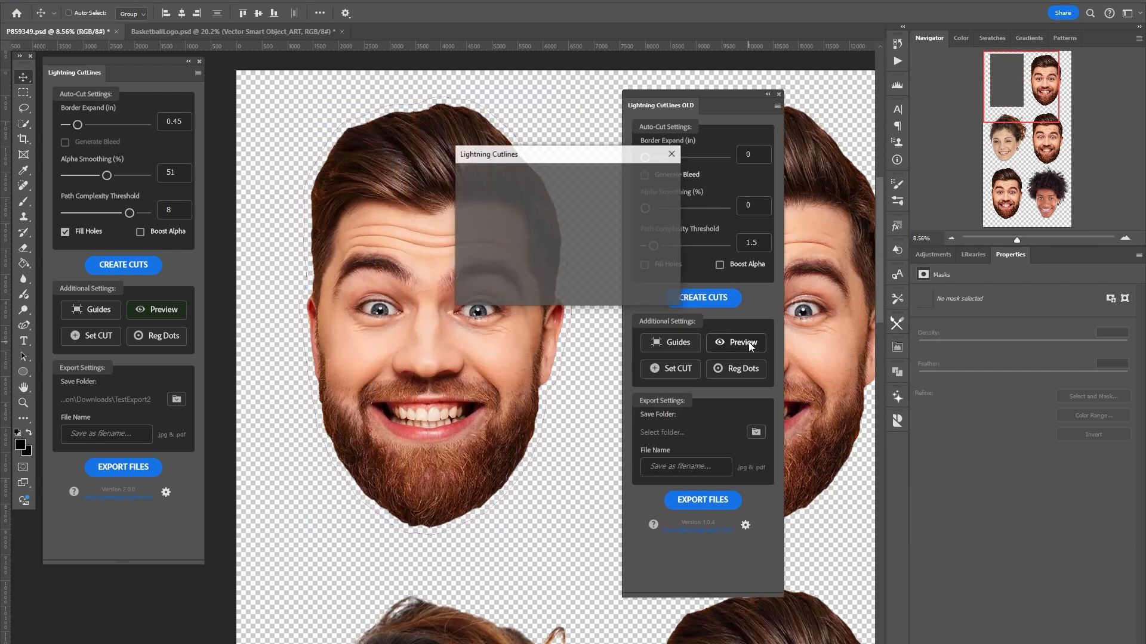
pyautogui.moveTo(547, 159); pyautogui.dragTo(719, 139)
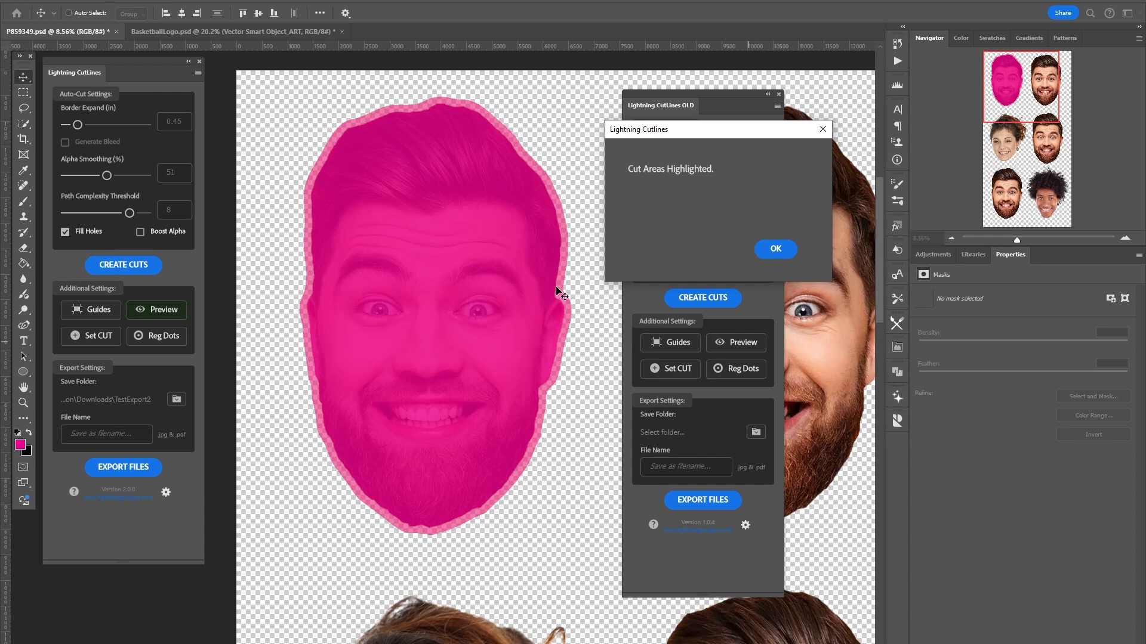
pyautogui.click(776, 250)
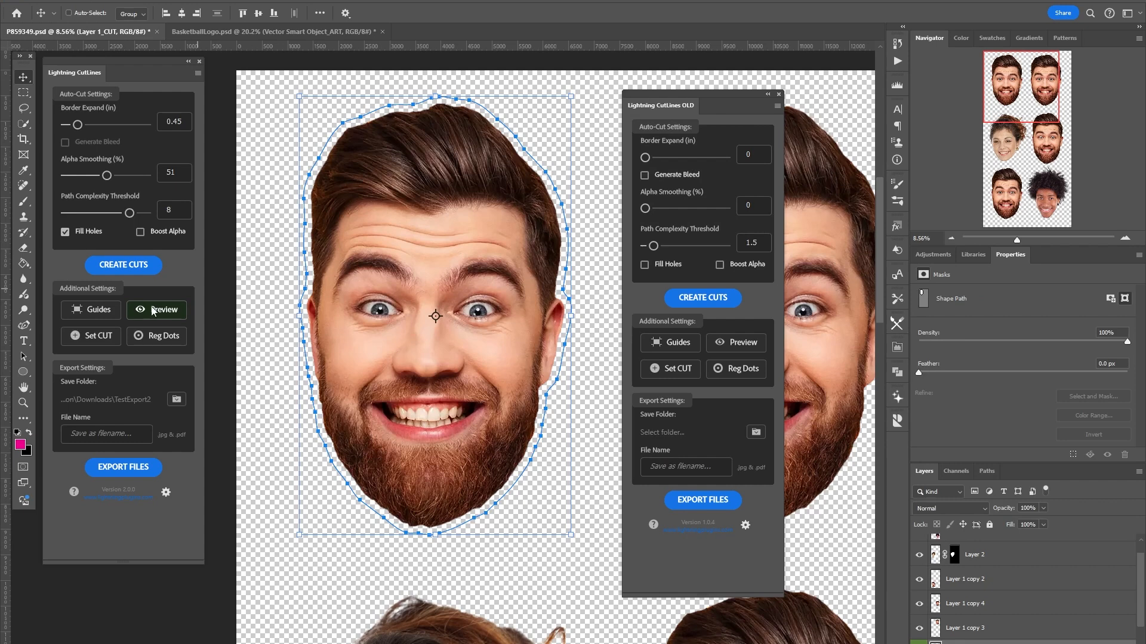
# - Put the OLD plug-in panel away, preview the face's cut with the current Lightning CutLines version, and close the preview
pyautogui.moveTo(675, 110); pyautogui.dragTo(1145, 96)
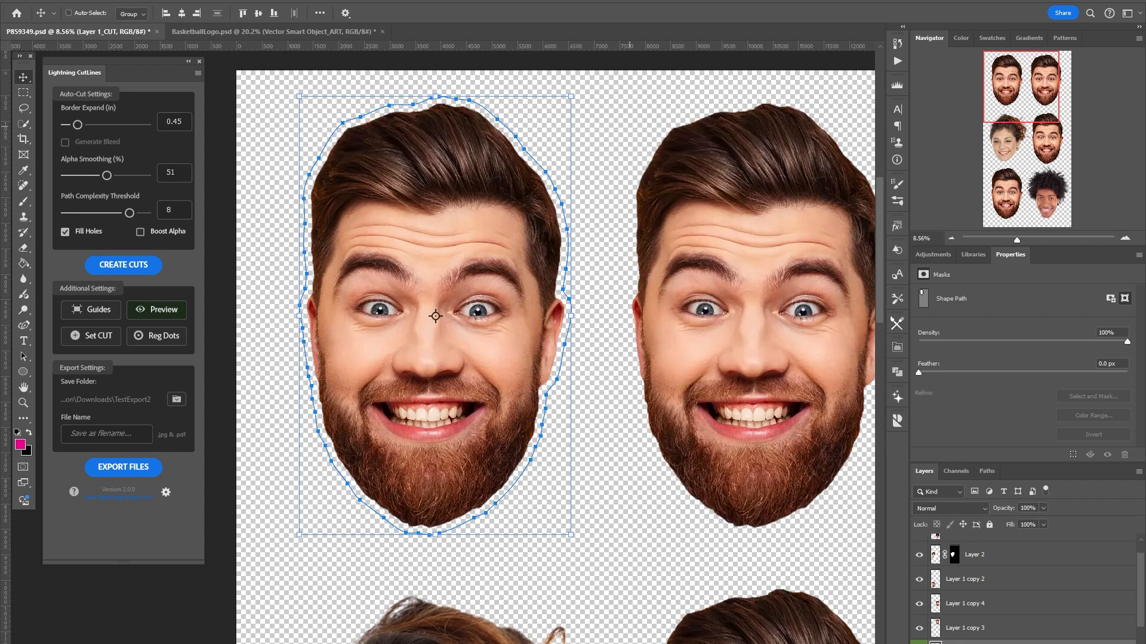
pyautogui.click(170, 311)
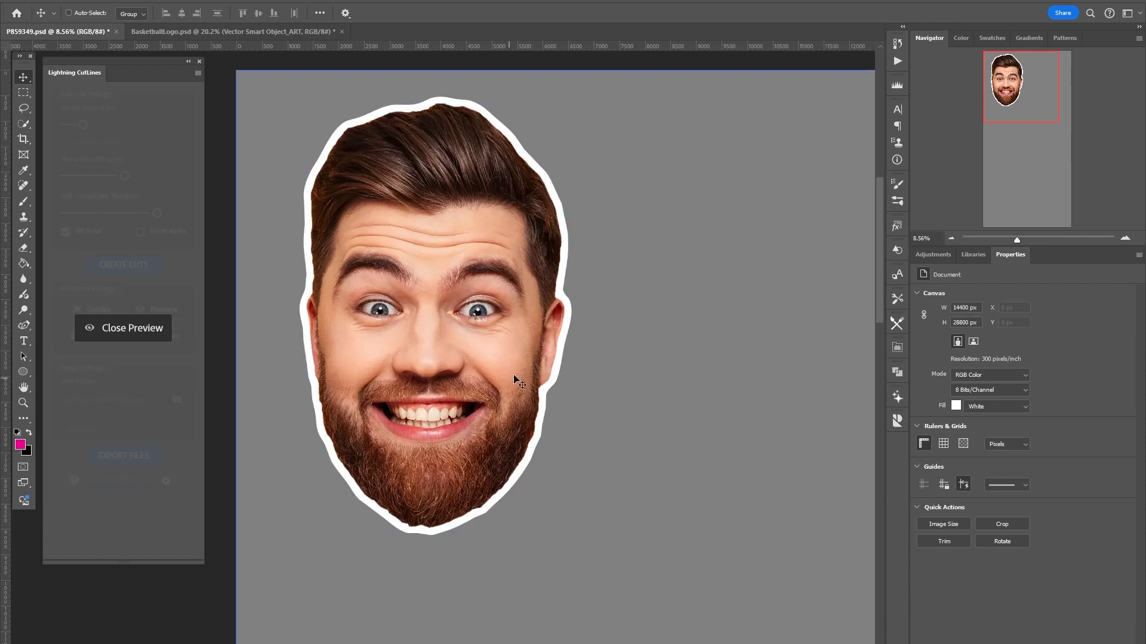
pyautogui.click(159, 330)
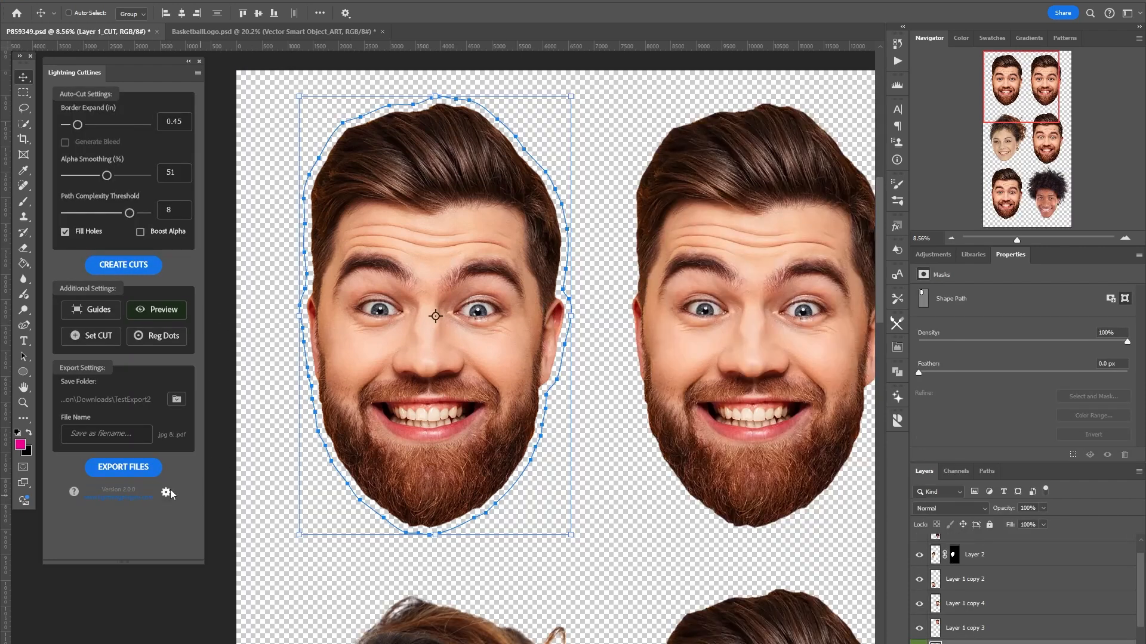
# - Set the preview background color to #5a60ae in the Lightning CutLines settings
pyautogui.click(166, 493)
pyautogui.click(568, 315)
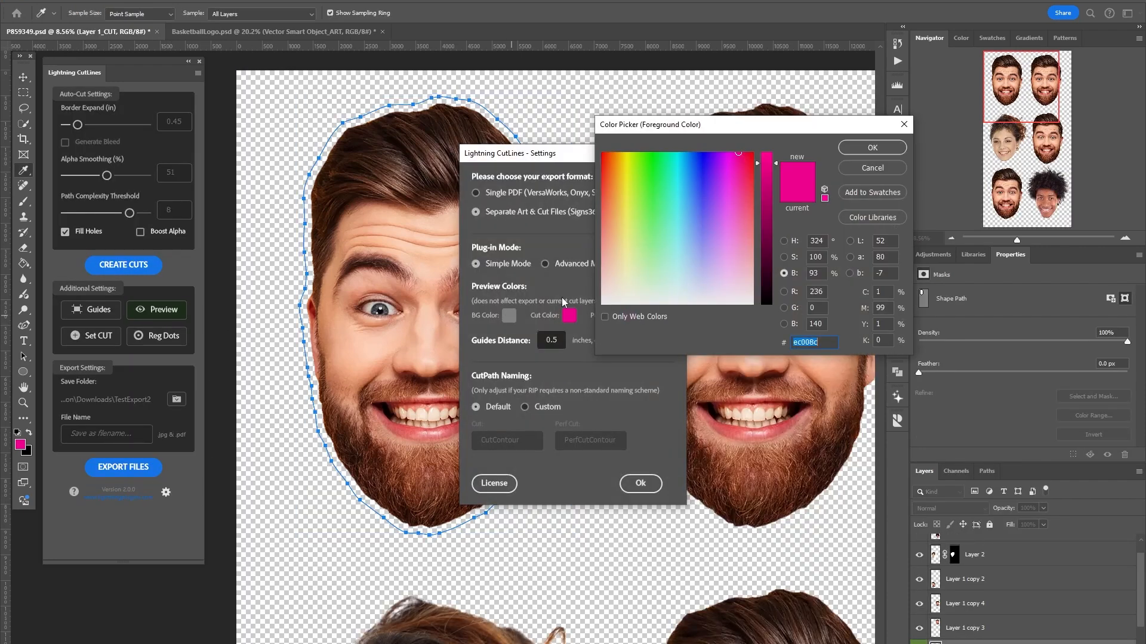
pyautogui.moveTo(770, 194); pyautogui.dragTo(767, 201)
pyautogui.moveTo(695, 229); pyautogui.dragTo(709, 235)
pyautogui.click(701, 231)
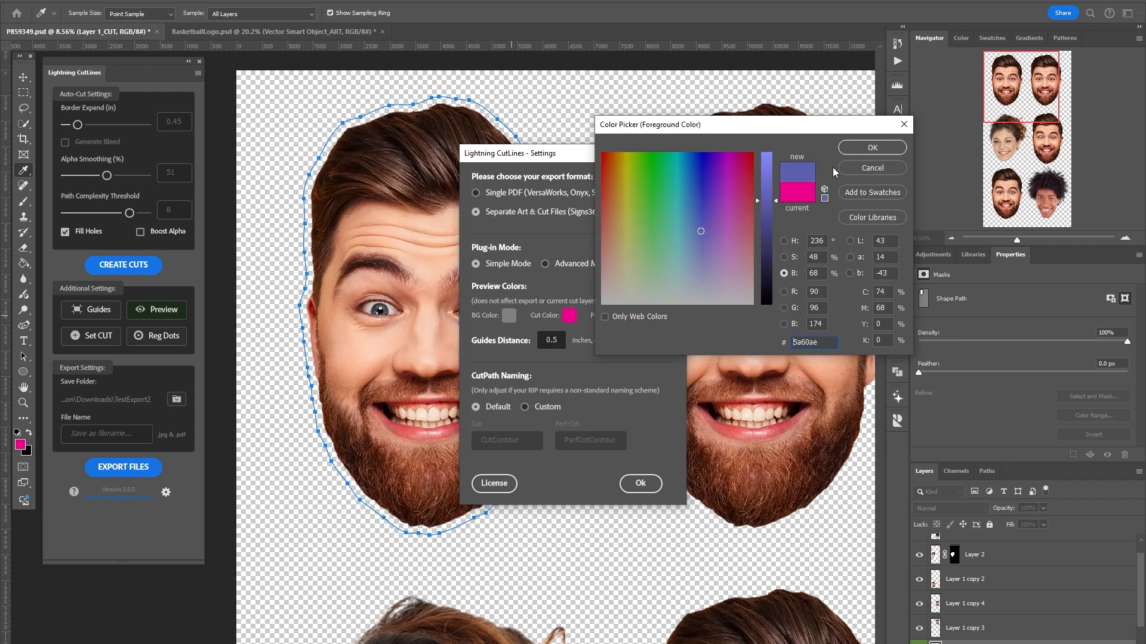
pyautogui.click(863, 149)
pyautogui.click(640, 484)
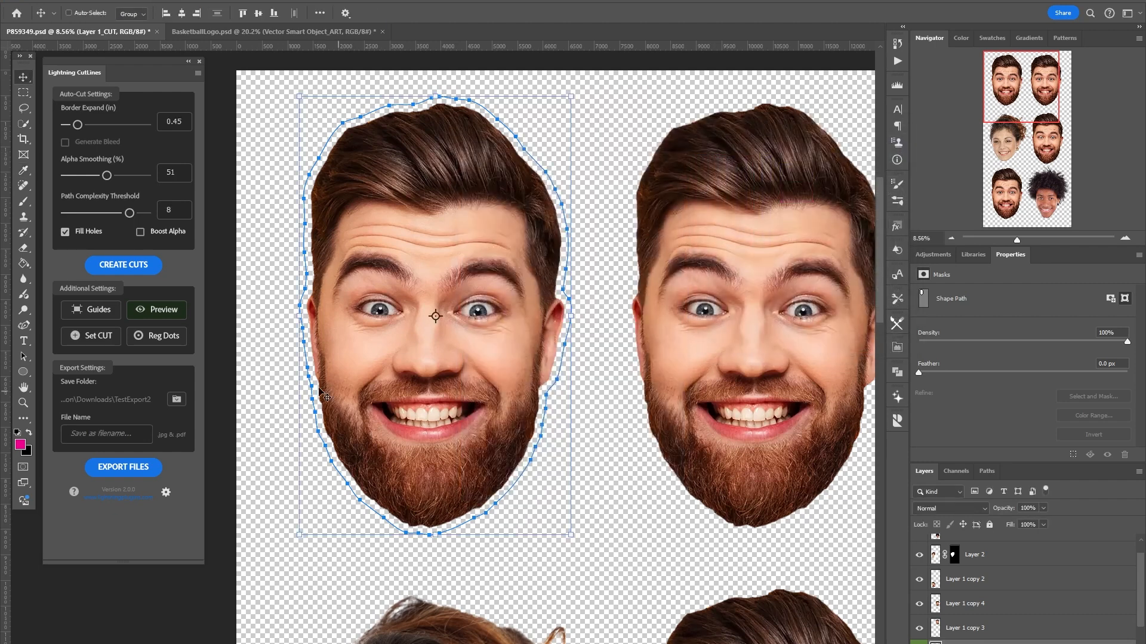
# - Preview the face's cut against the new background color, inspect its edges up close, and close the preview
pyautogui.click(160, 310)
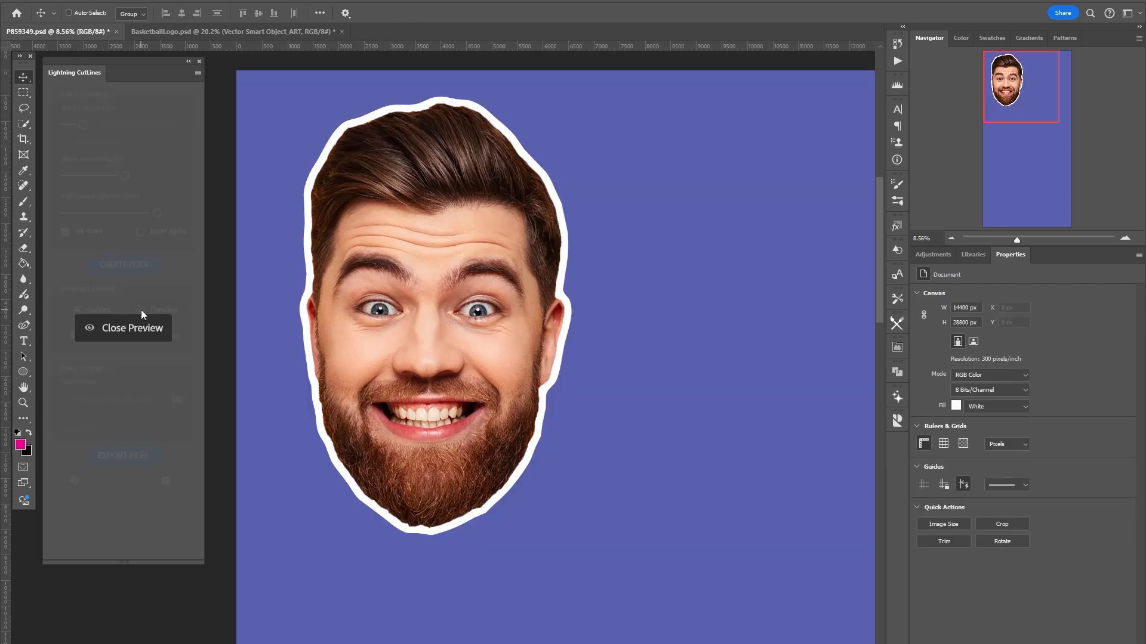
pyautogui.scroll(-4, 276, 285)
pyautogui.scroll(7, 277, 285)
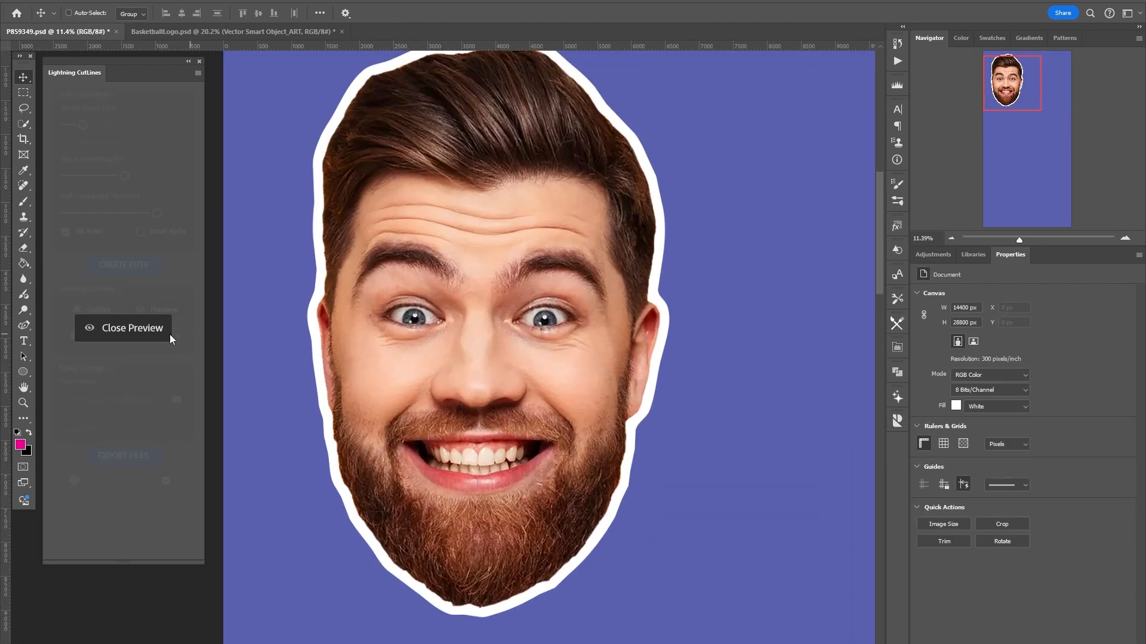
pyautogui.click(116, 325)
pyautogui.scroll(-1, 302, 287)
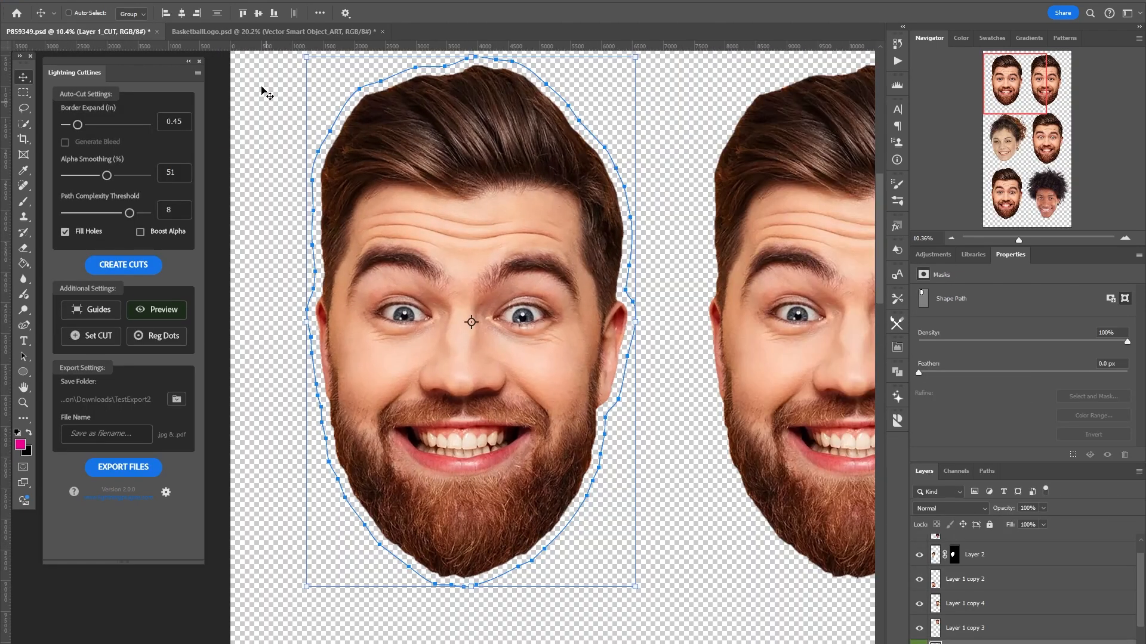
# - Switch to the BasketballLogo.psd document and turn the Color Fill 1 layer's visibility off and back on
pyautogui.click(256, 32)
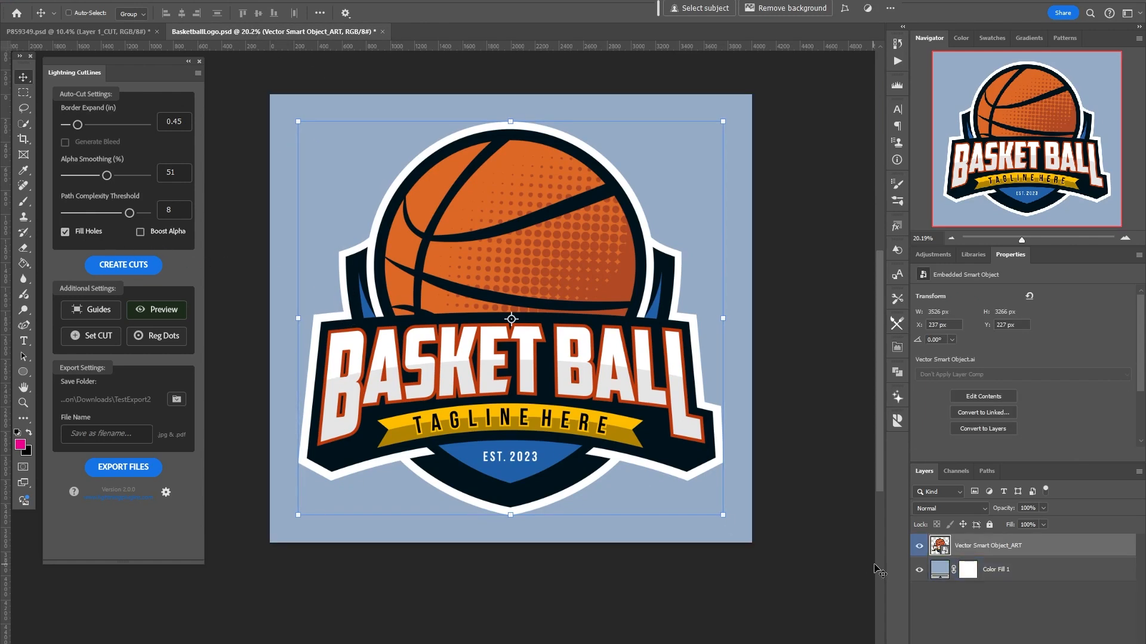
pyautogui.click(919, 570)
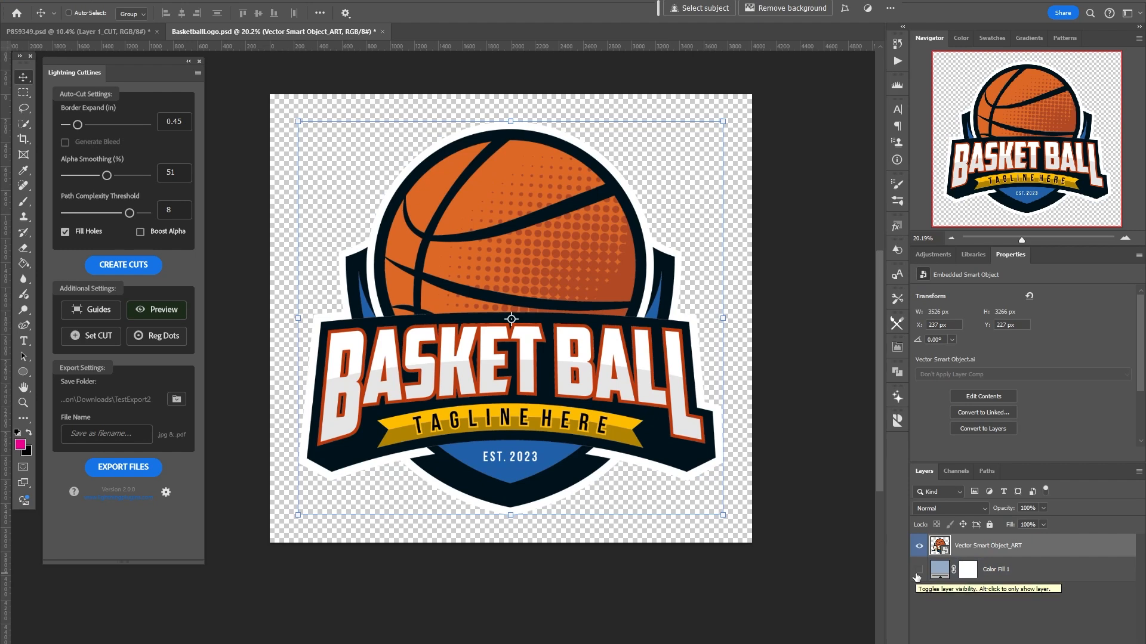
pyautogui.click(919, 572)
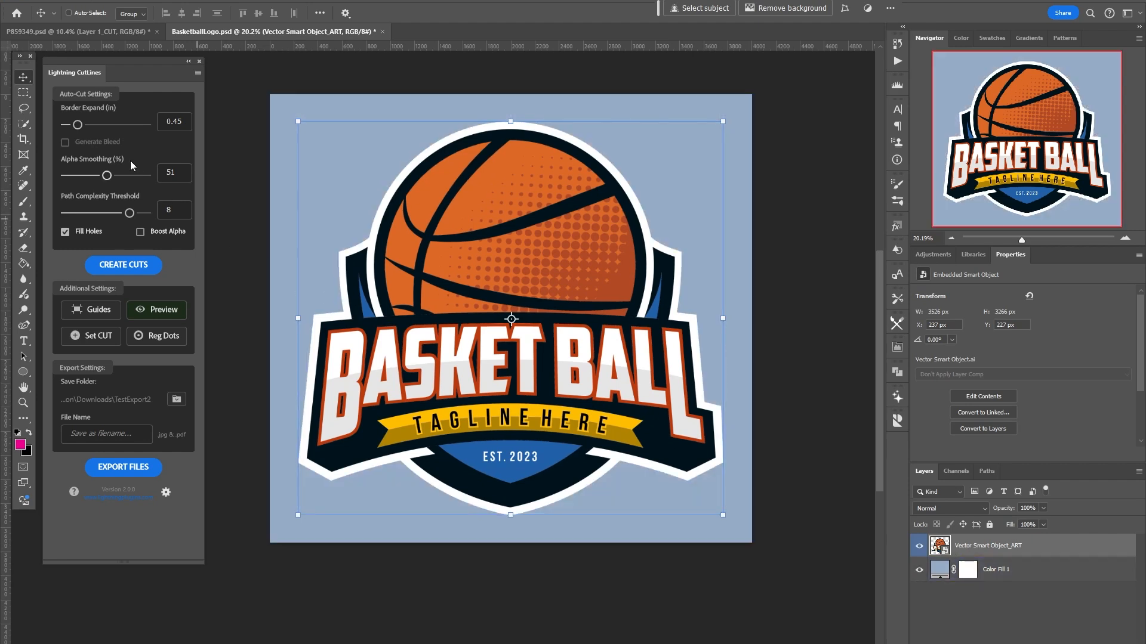
# - Create a cut line around the basketball logo with 0.1 in border expand, 0% alpha smoothing and a path complexity threshold of 1
pyautogui.moveTo(77, 126); pyautogui.dragTo(68, 125)
pyautogui.moveTo(105, 175); pyautogui.dragTo(54, 174)
pyautogui.moveTo(130, 214); pyautogui.dragTo(69, 222)
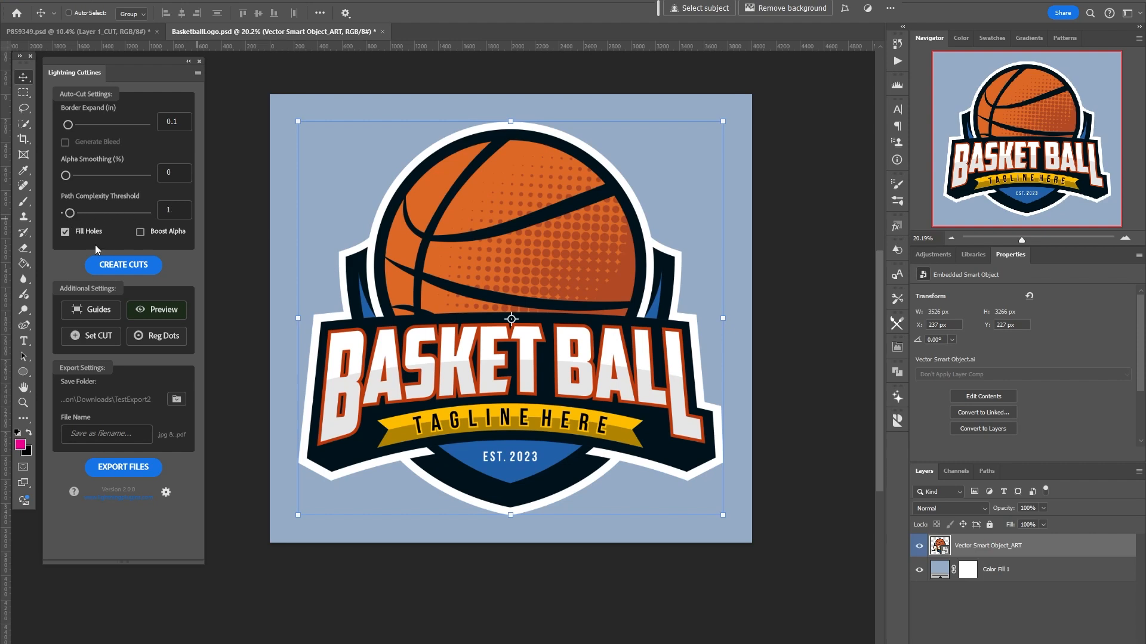
pyautogui.click(118, 265)
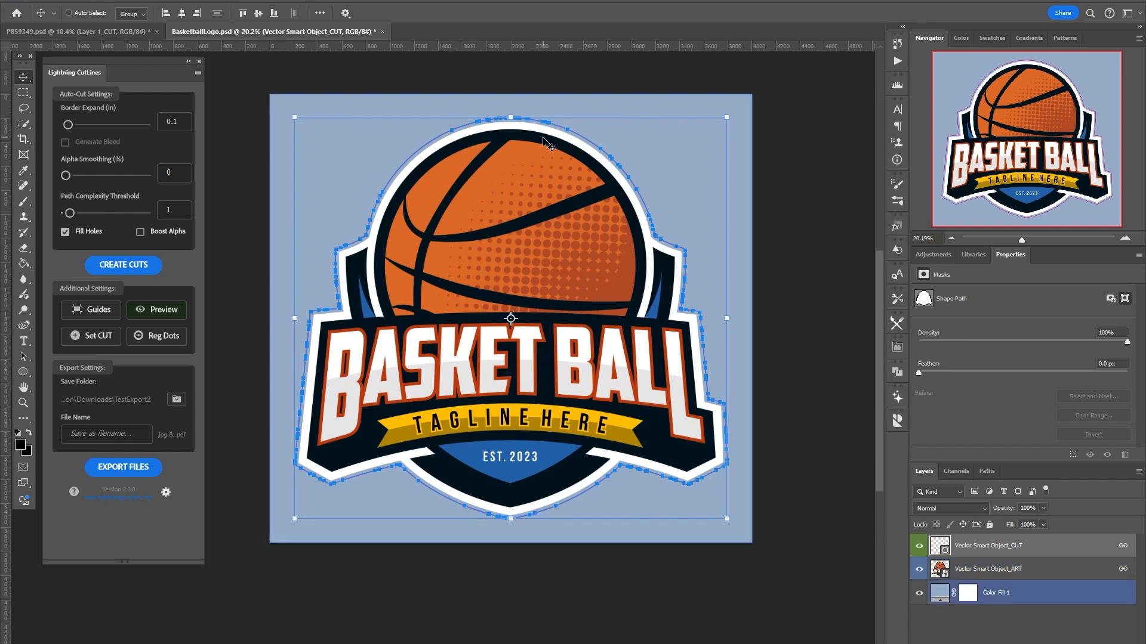
# - Inspect the cut path's anchor points at the top of the logo and regenerate the cut with a path complexity threshold of 4
pyautogui.scroll(10, 543, 139)
pyautogui.press('a')
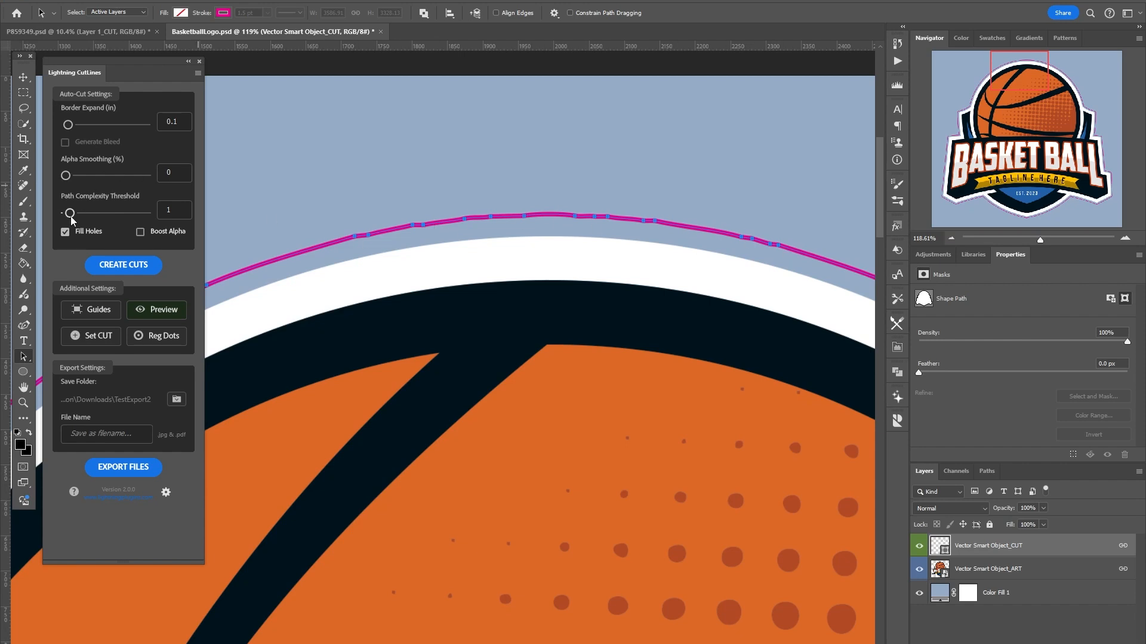
pyautogui.moveTo(70, 216); pyautogui.dragTo(98, 211)
pyautogui.click(145, 266)
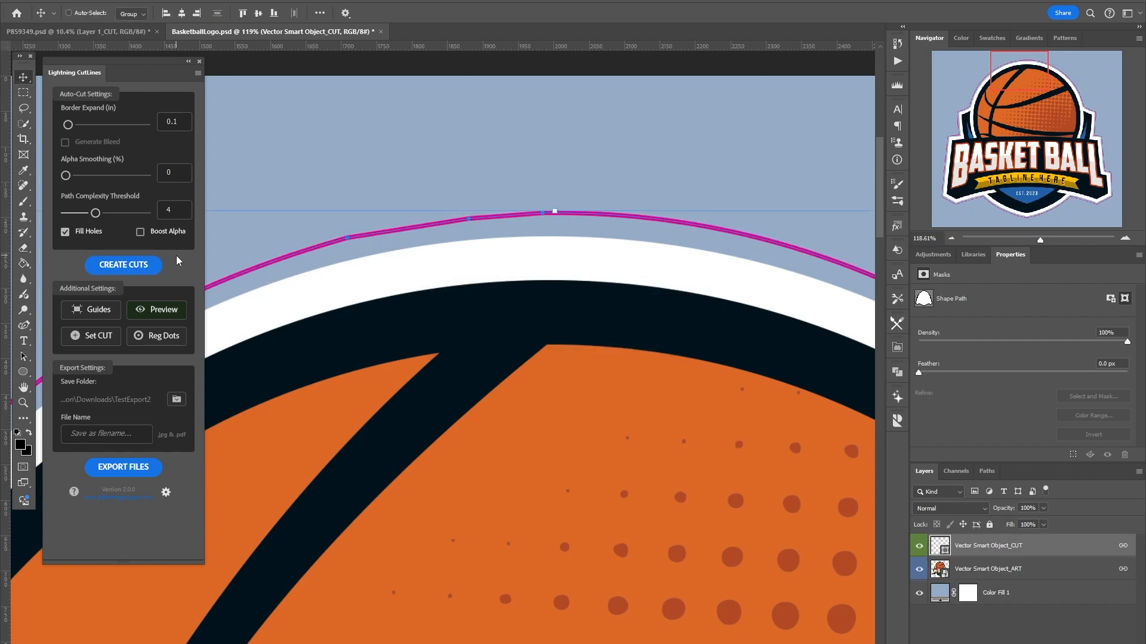
# - Examine the regenerated cut line along the logo's upper curve and switch the plug-in to Advanced Mode in its settings
pyautogui.scroll(-3, 384, 242)
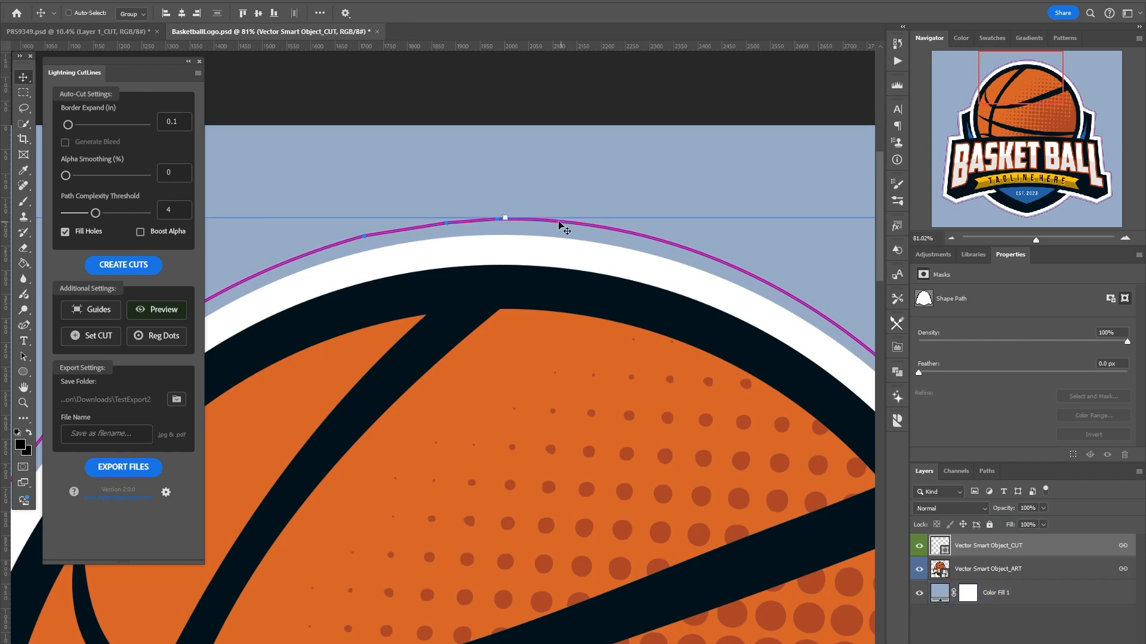
pyautogui.scroll(-3, 429, 297)
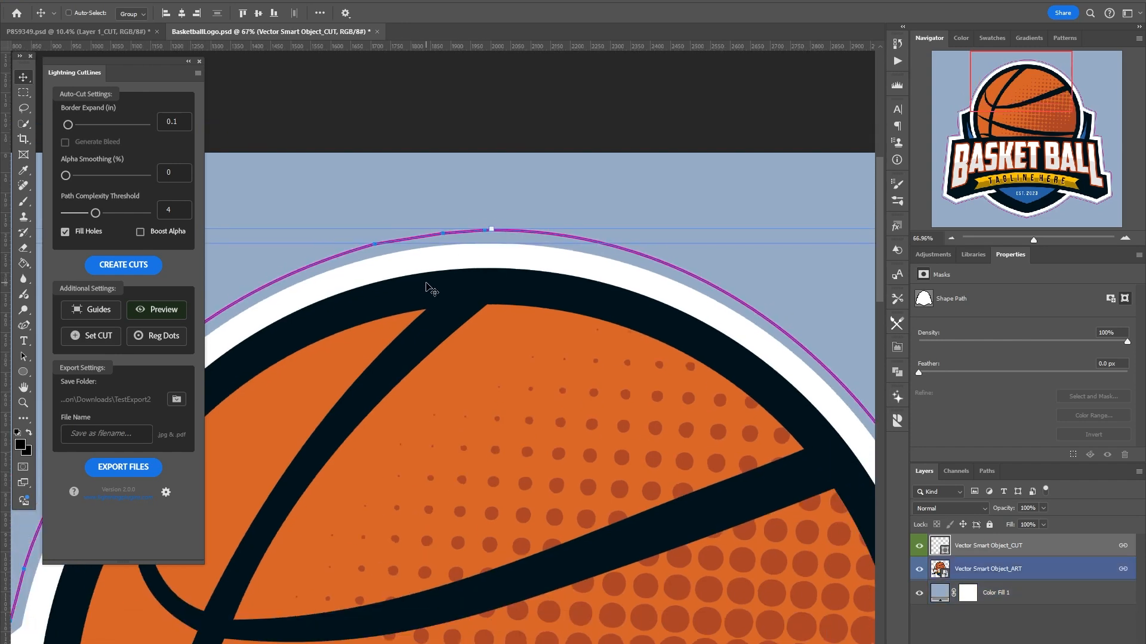
pyautogui.scroll(3, 411, 321)
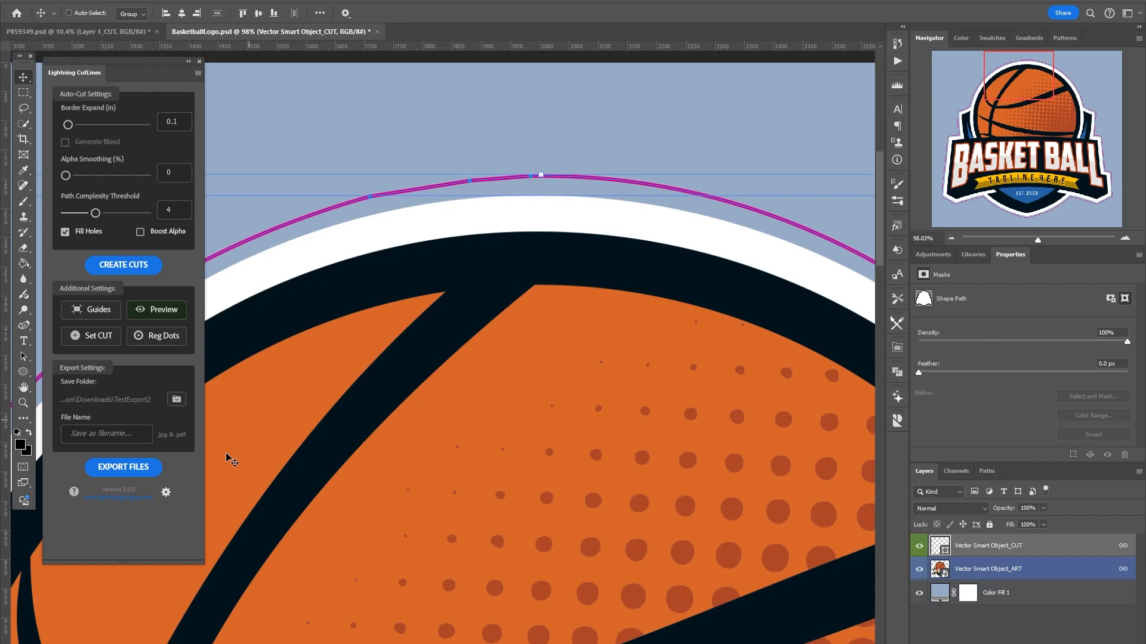
pyautogui.click(166, 492)
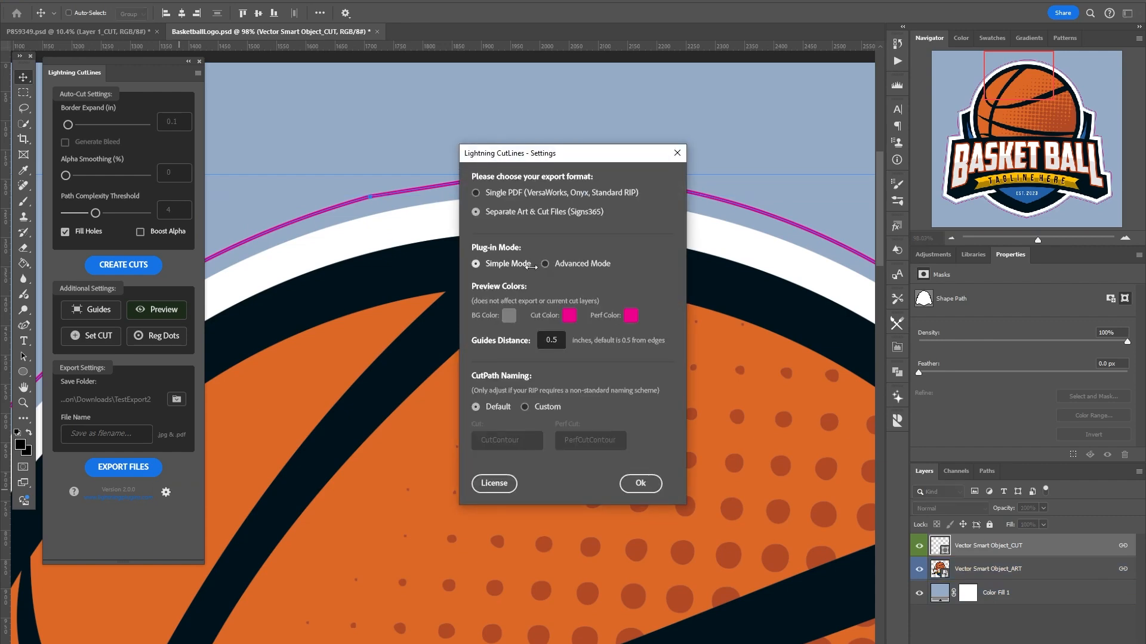
pyautogui.click(567, 263)
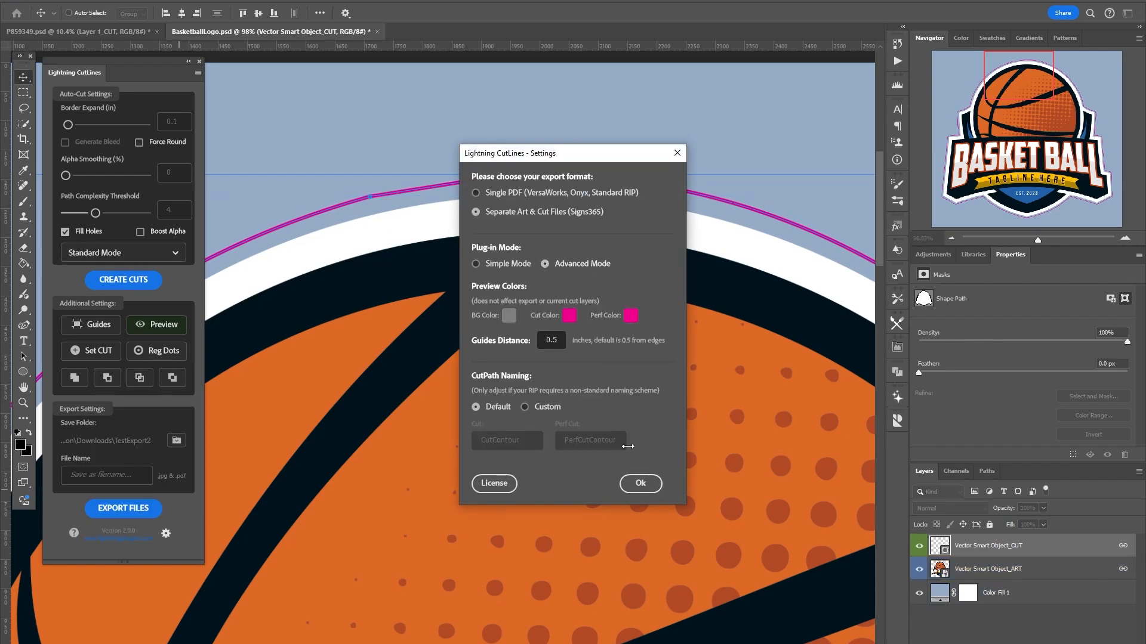
pyautogui.click(640, 483)
# - Regenerate the logo's cut line using High Quality Mode: Rounded
pyautogui.click(173, 253)
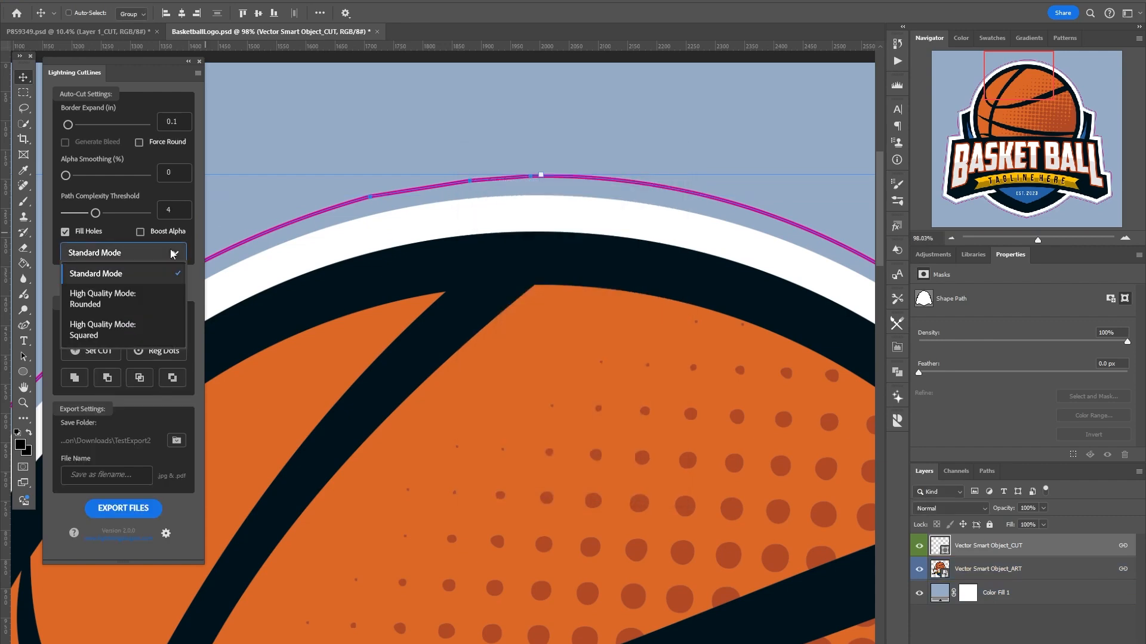
pyautogui.click(146, 295)
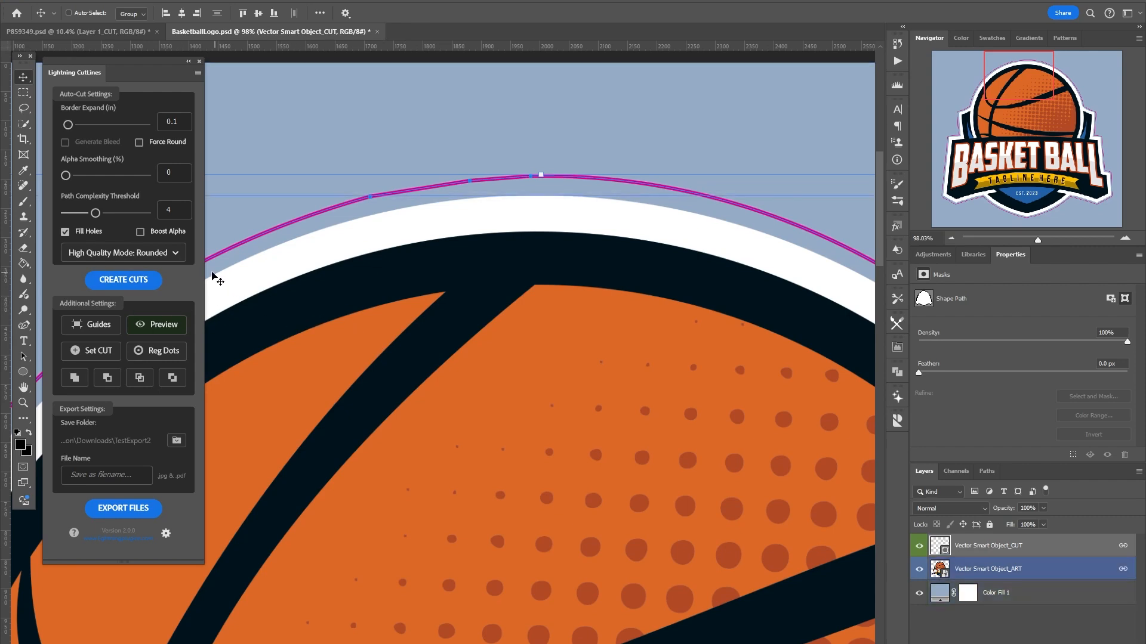
pyautogui.click(137, 280)
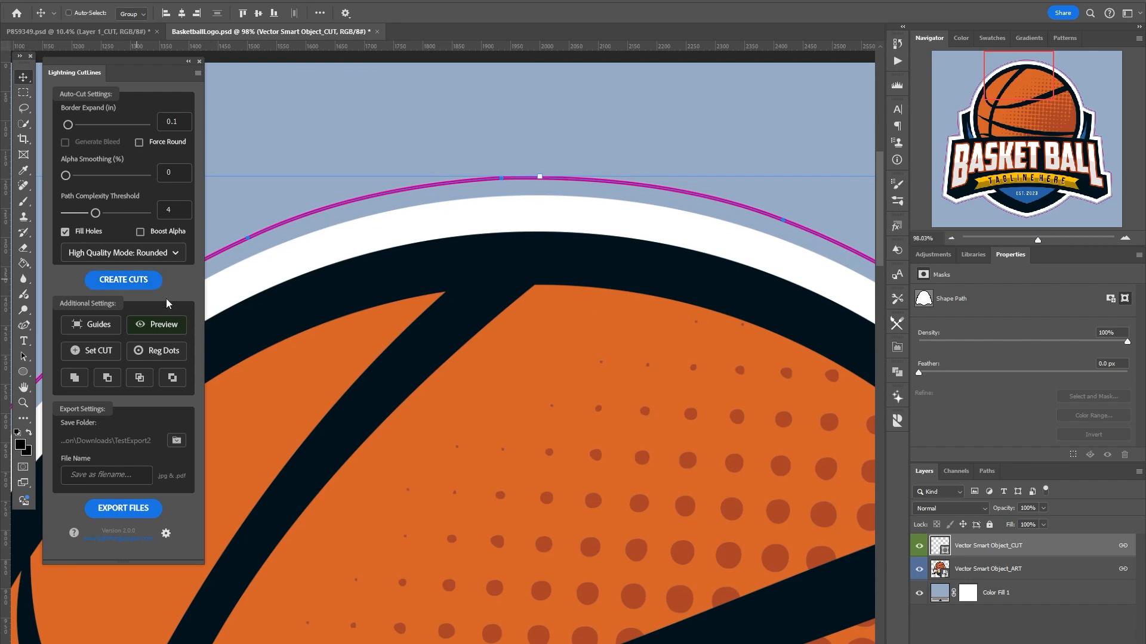
# - Preview the logo's rounded cut and examine the border around the artwork
pyautogui.click(163, 326)
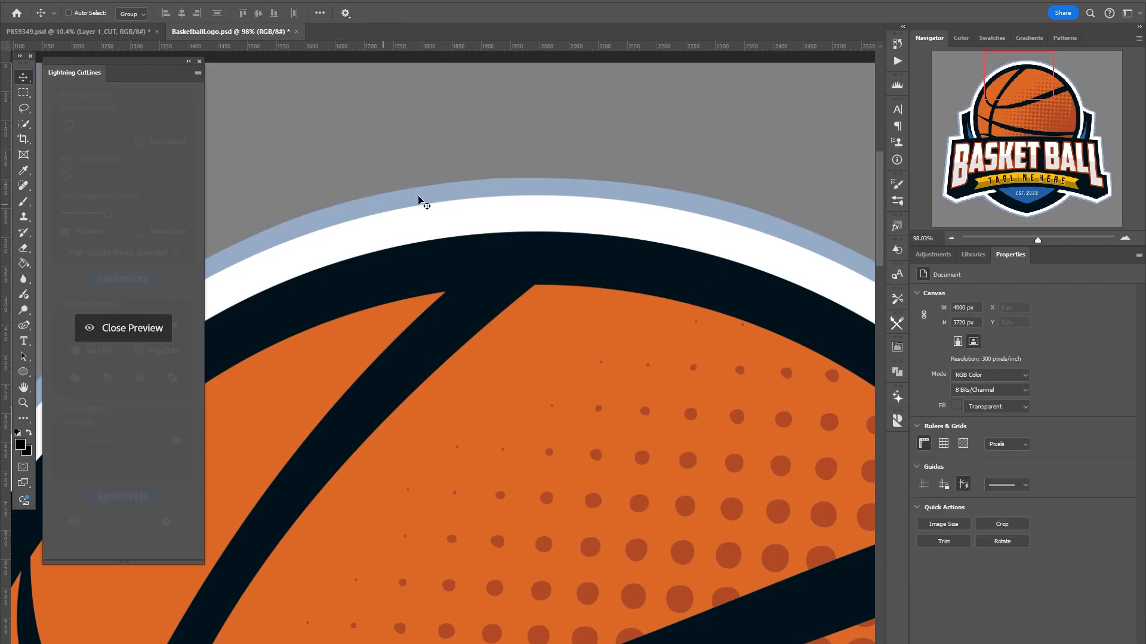
pyautogui.scroll(-5, 422, 200)
pyautogui.scroll(-3, 439, 245)
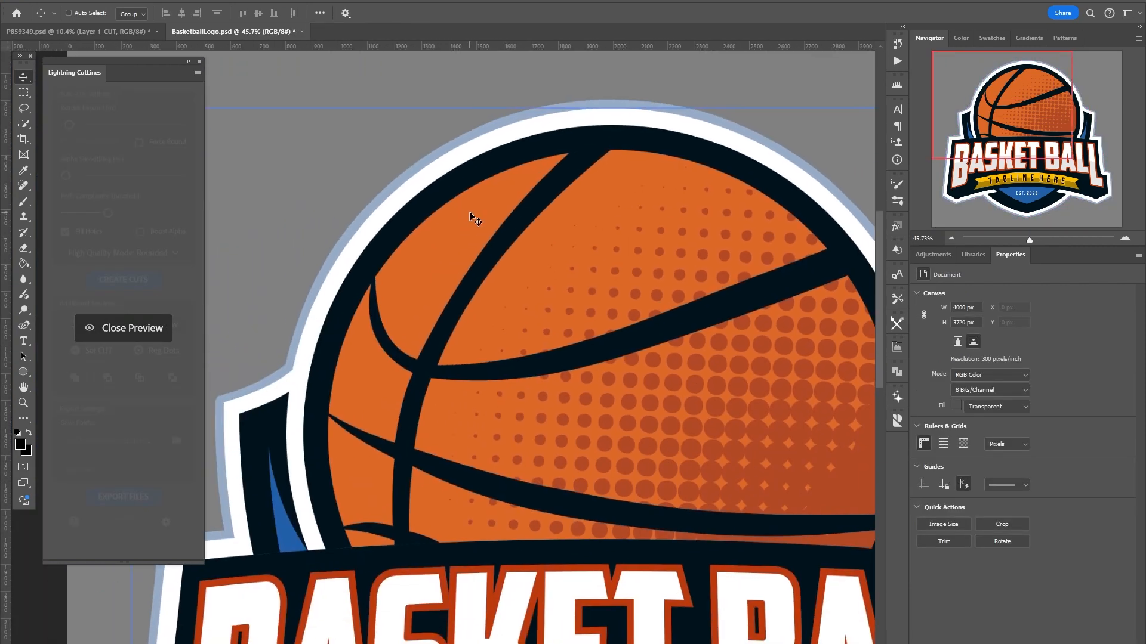
# - Preview the rounded cut again and examine the border at the corners along the logo's left side and bottom
pyautogui.scroll(-1, 438, 243)
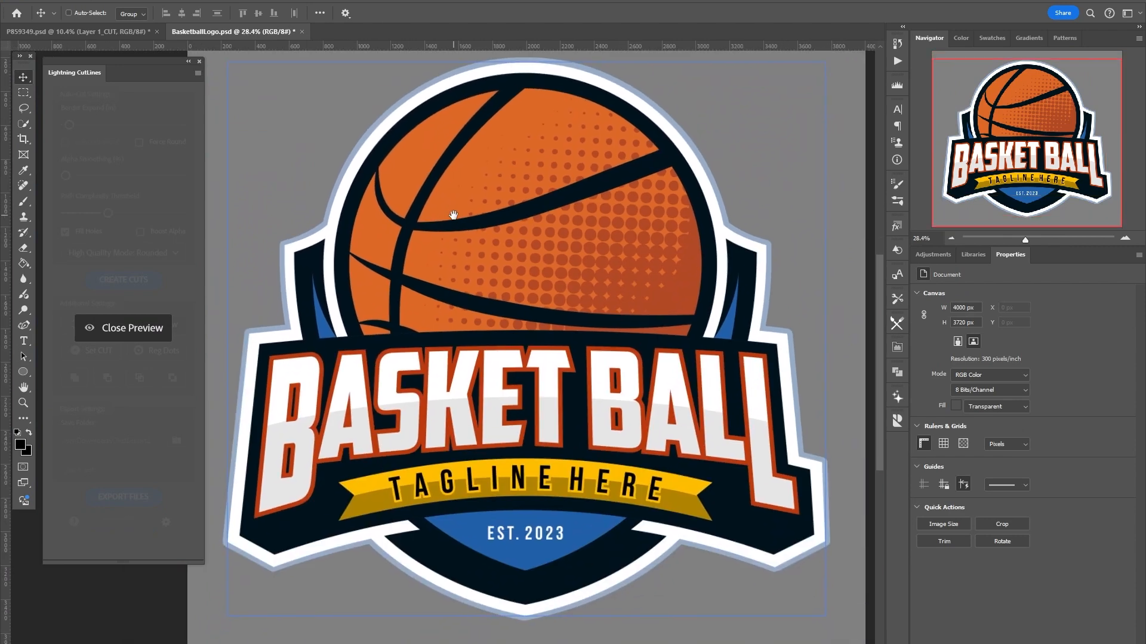
pyautogui.click(152, 326)
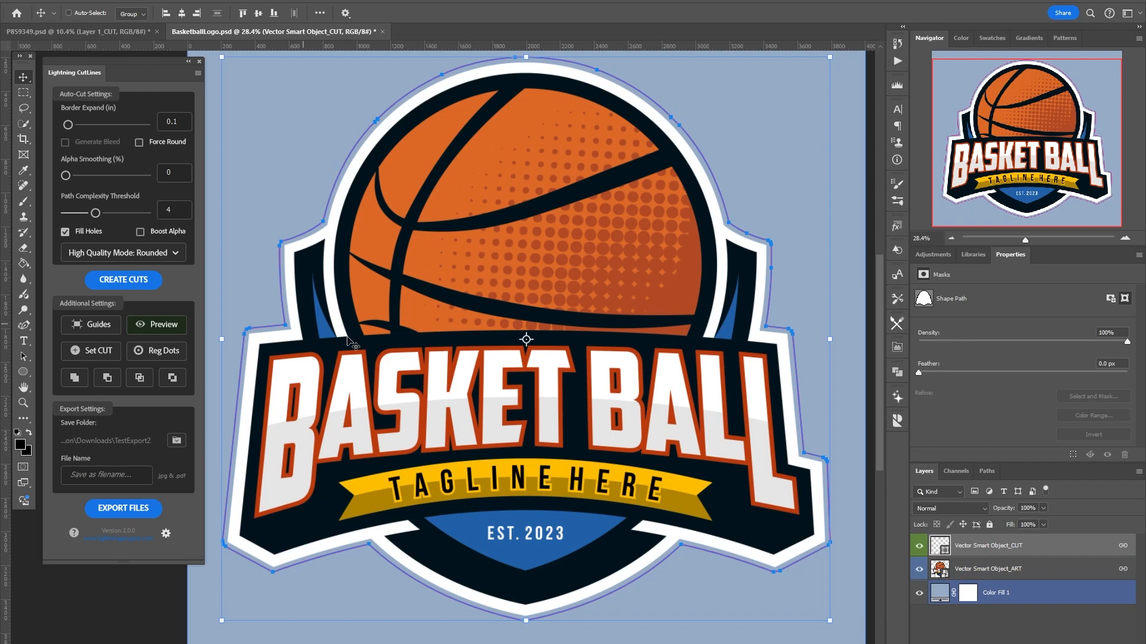
pyautogui.scroll(2, 260, 285)
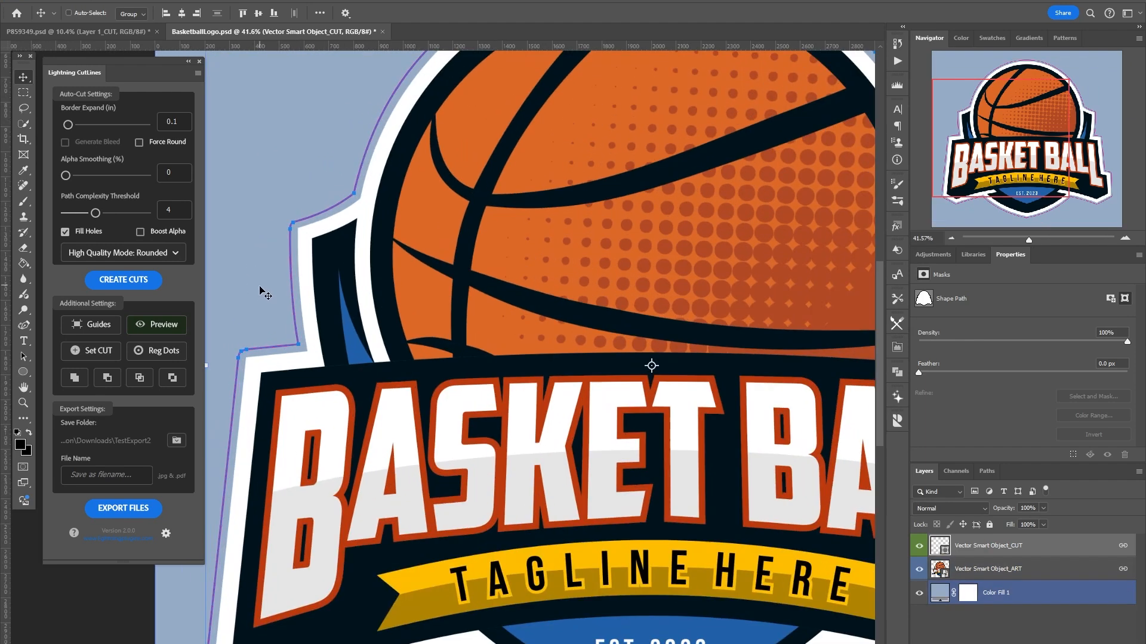
pyautogui.click(169, 325)
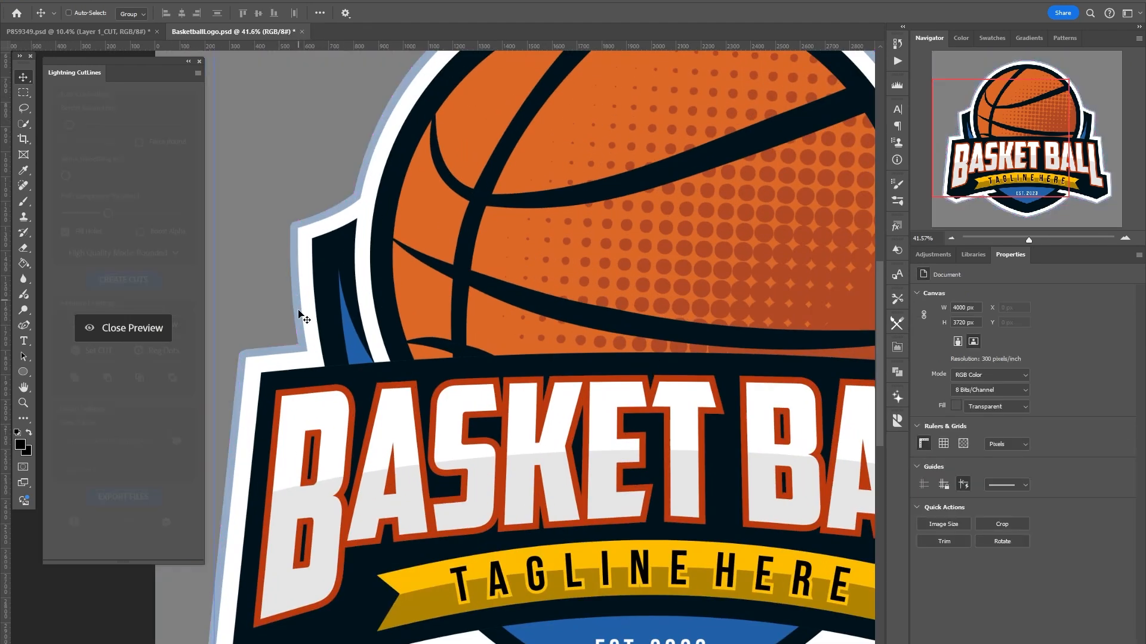
pyautogui.moveTo(322, 412); pyautogui.dragTo(393, 213)
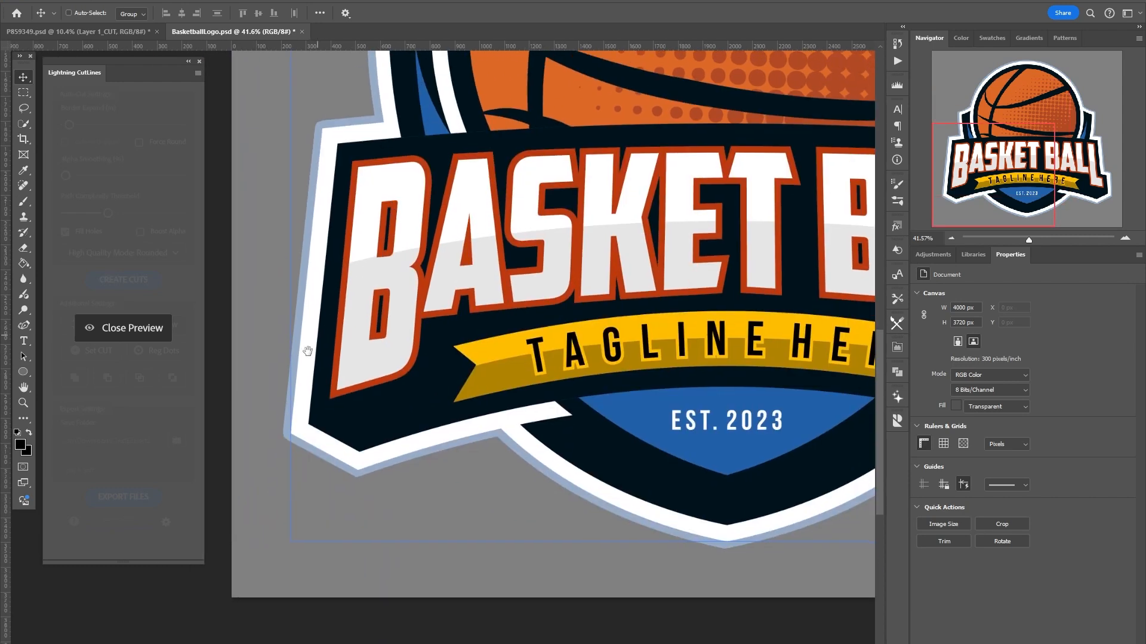
pyautogui.click(137, 330)
# - Regenerate the logo's cut line using High Quality Mode: Squared
pyautogui.click(166, 256)
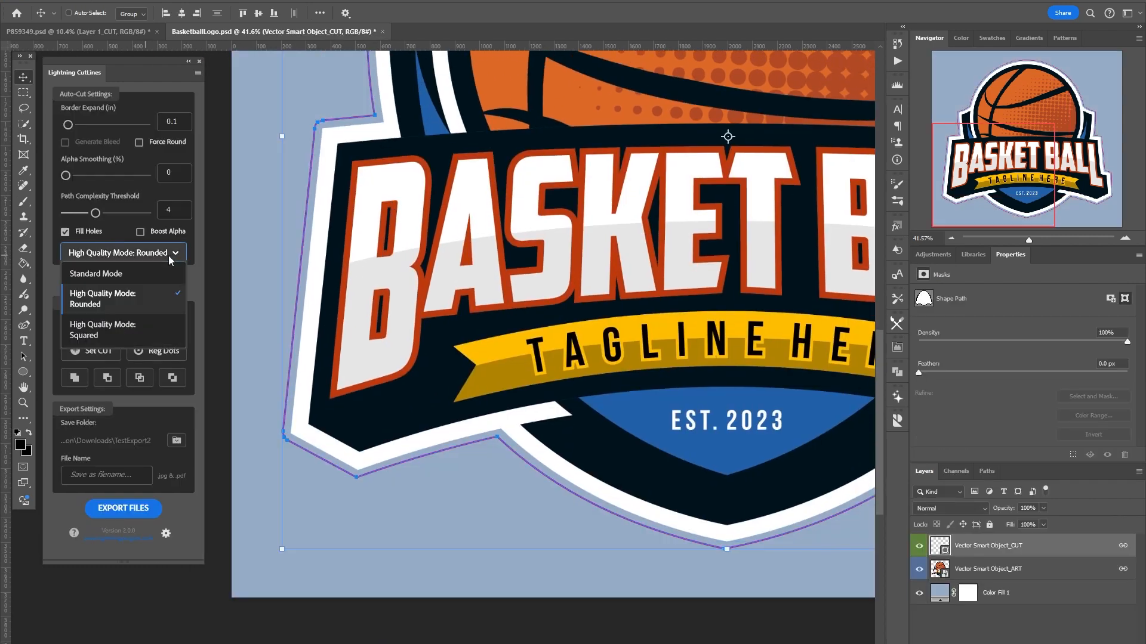
pyautogui.click(155, 322)
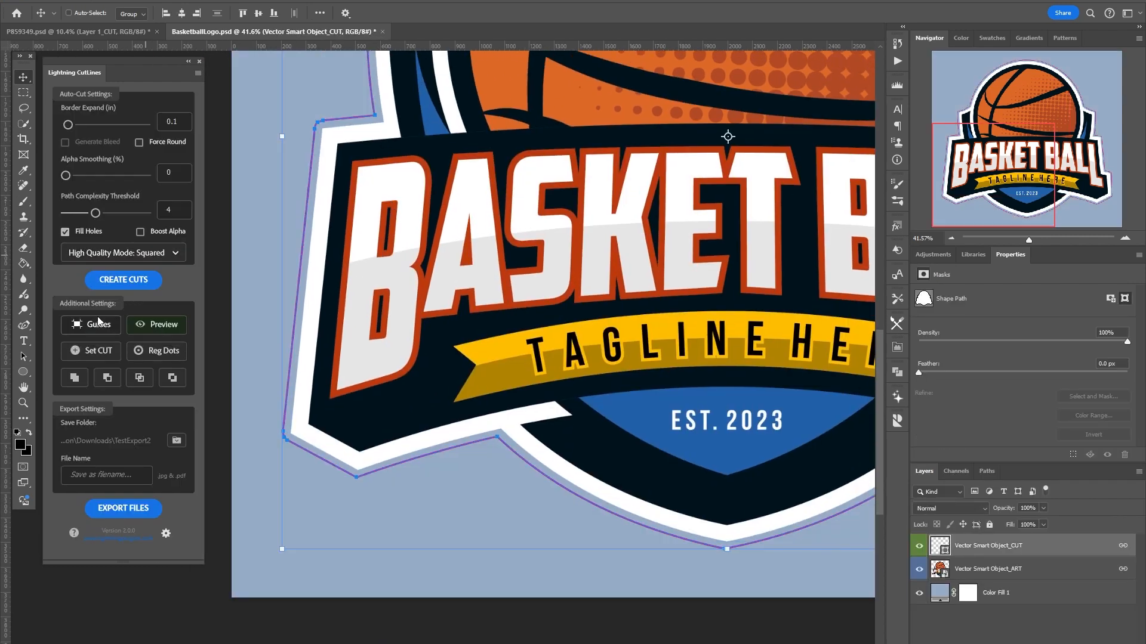
pyautogui.click(135, 282)
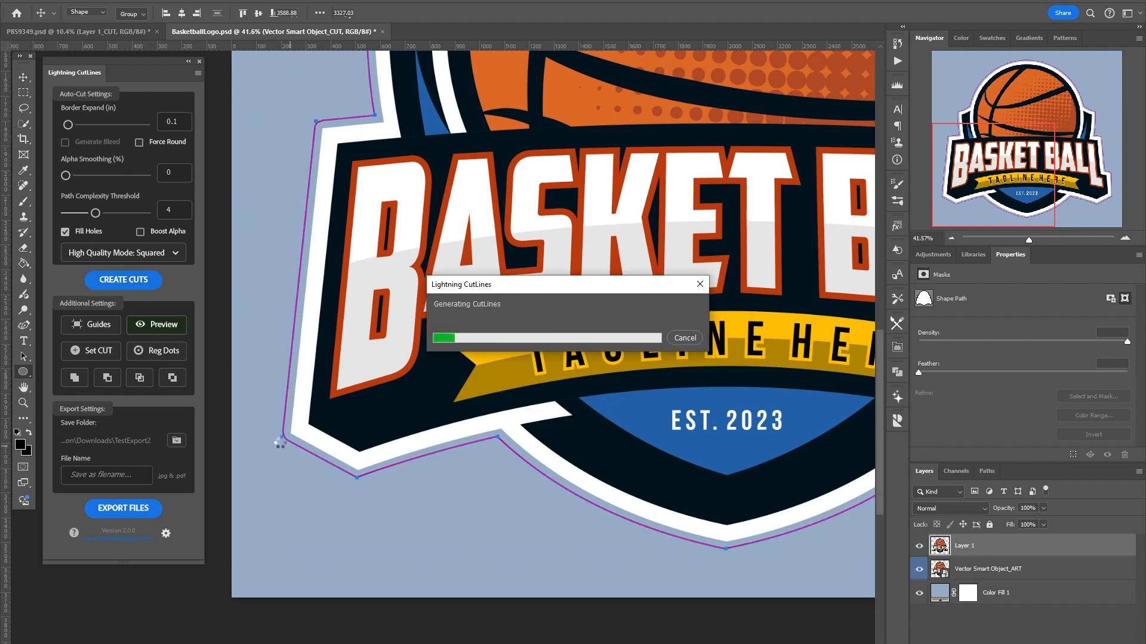
# - Preview the squared cut and examine the border corners around the whole logo
pyautogui.click(161, 326)
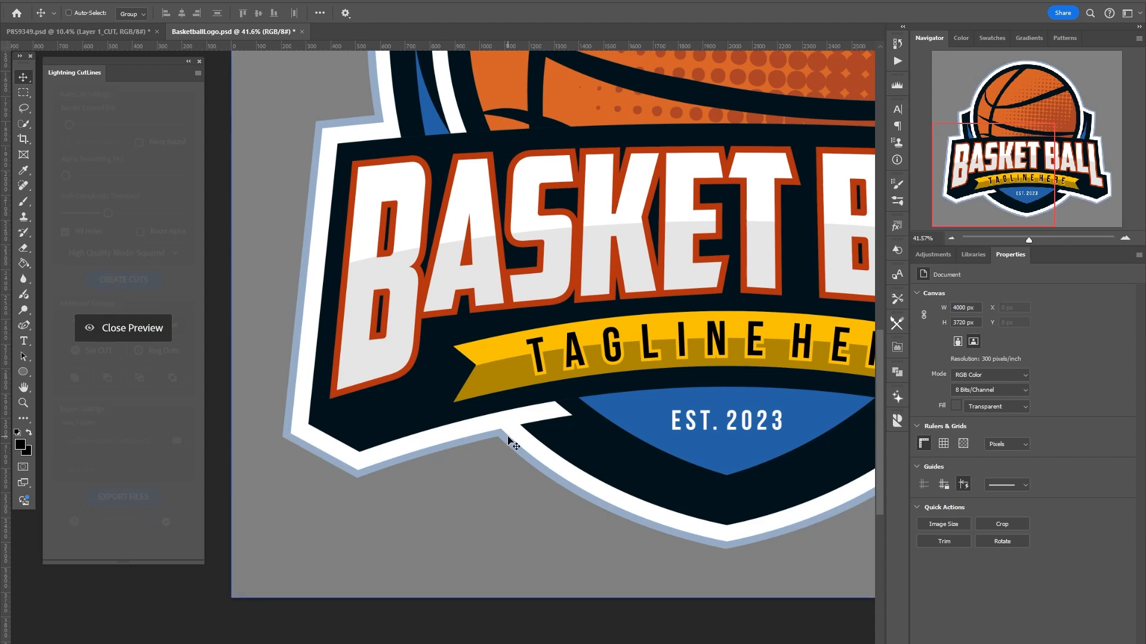
pyautogui.scroll(-5, 332, 313)
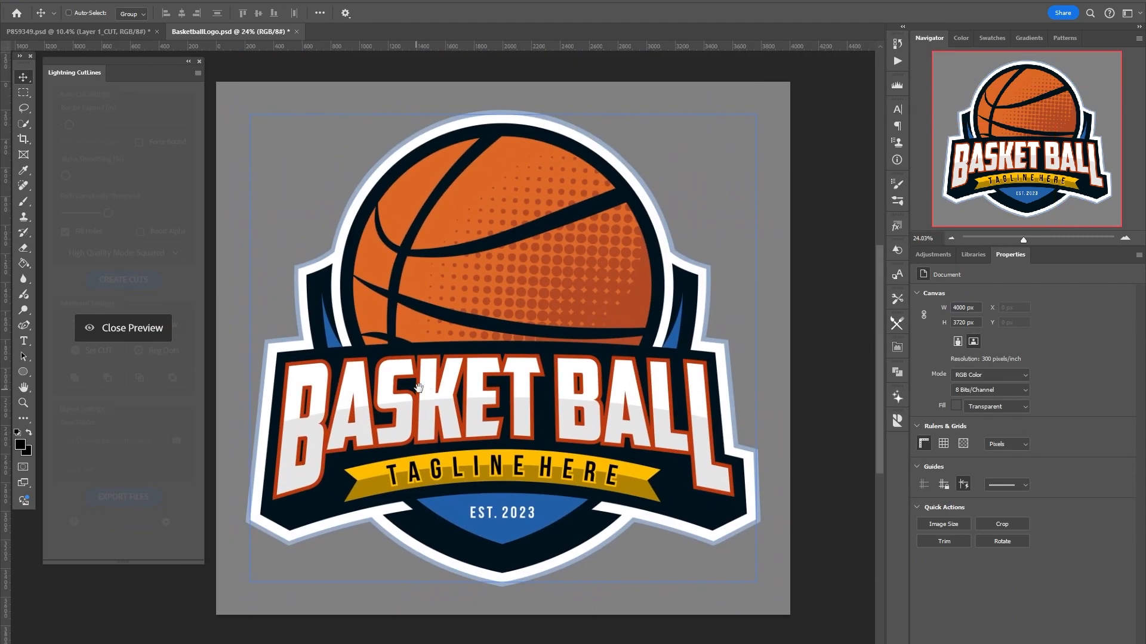
pyautogui.click(148, 332)
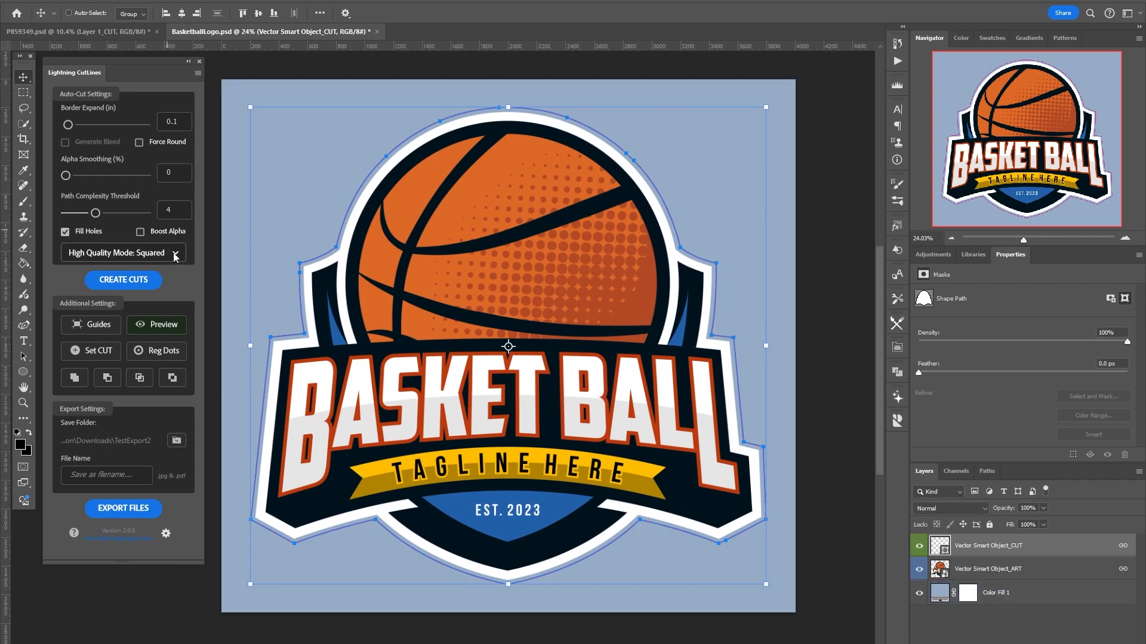
# - Bring up the old Lightning CutLines version and review its export format and plug-in mode settings
pyautogui.moveTo(1145, 62); pyautogui.dragTo(128, 140)
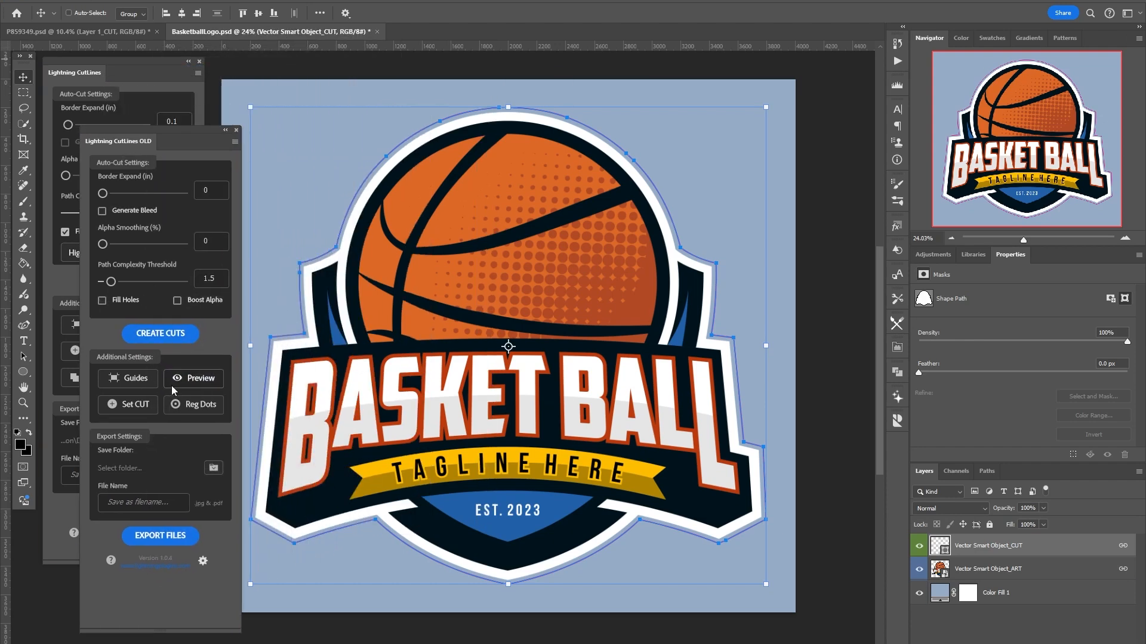
pyautogui.click(207, 560)
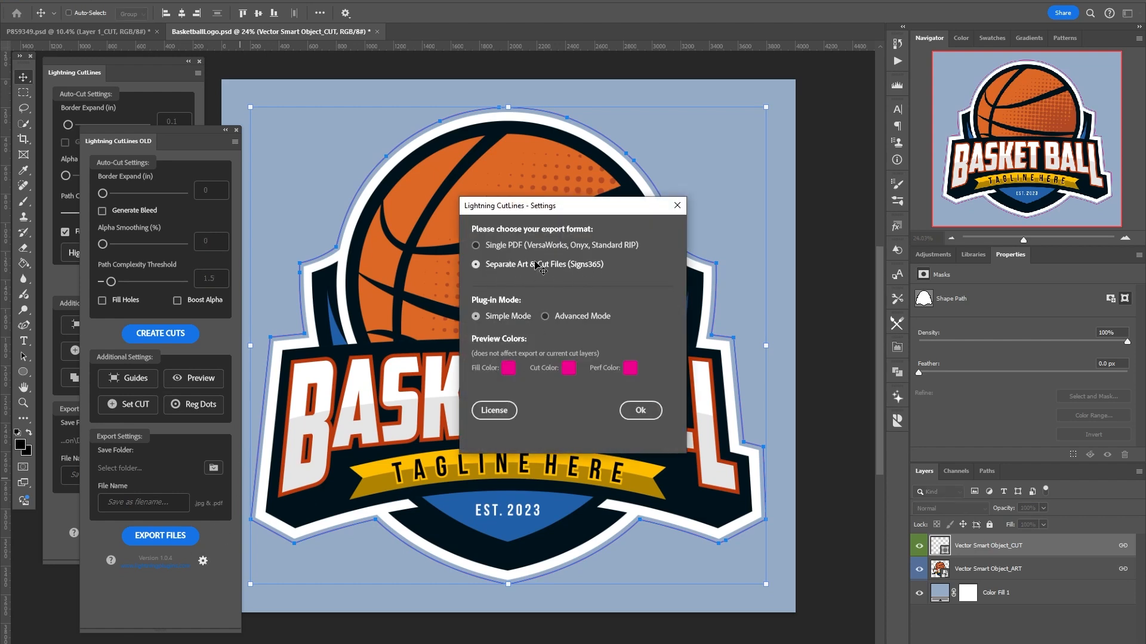
pyautogui.click(641, 410)
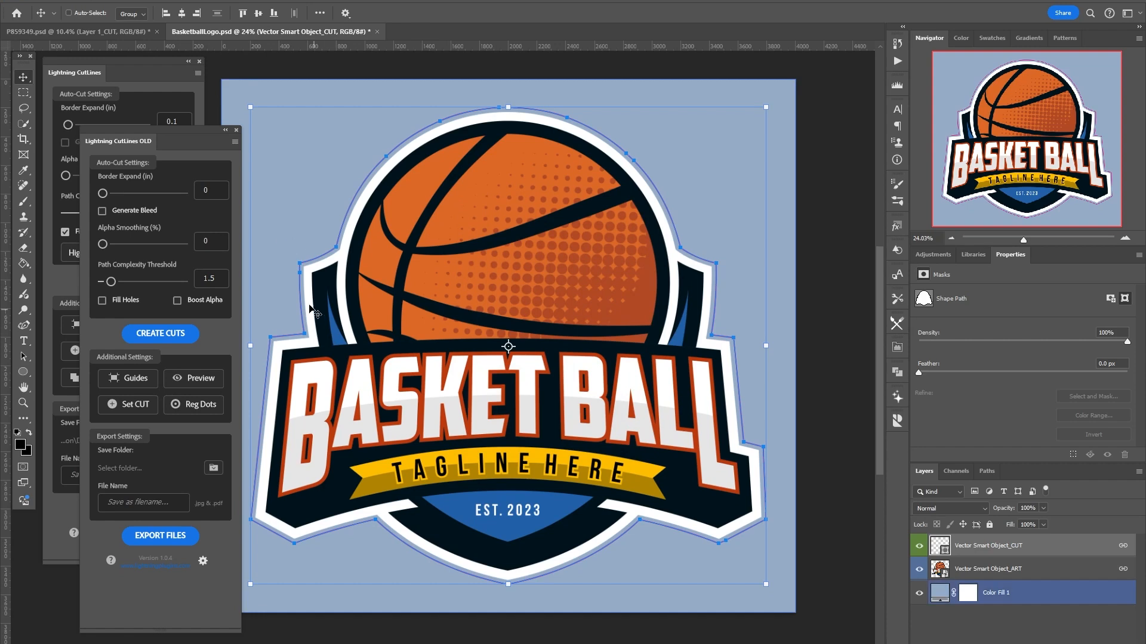
# - Add registration dots around the logo with the old plug-in version and close it
pyautogui.click(192, 407)
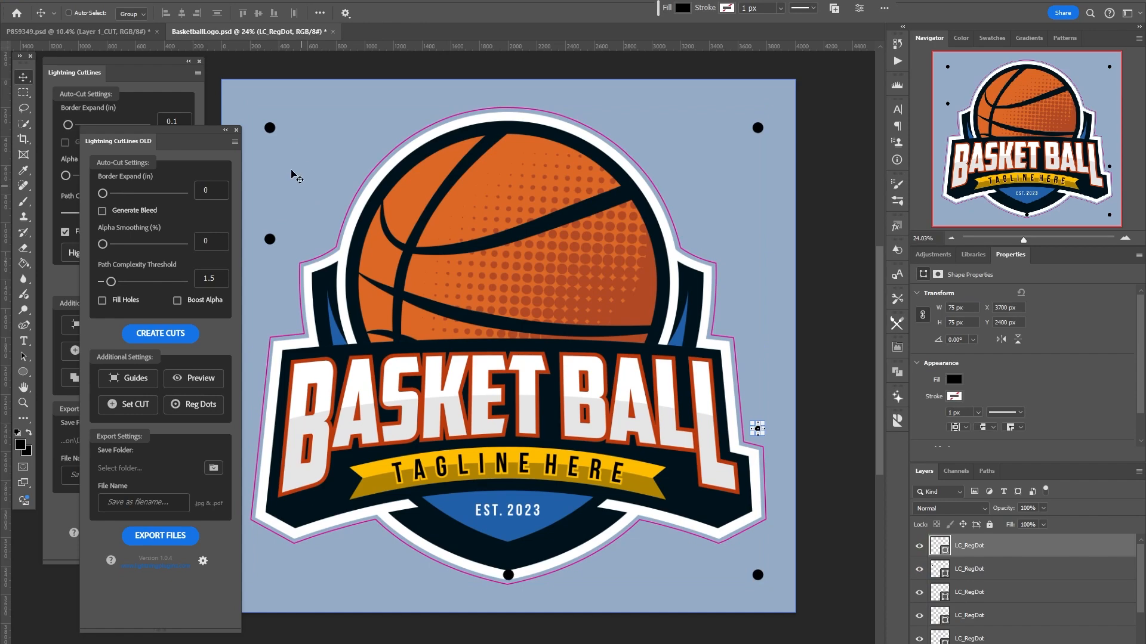
pyautogui.moveTo(200, 137); pyautogui.dragTo(290, 142)
pyautogui.click(281, 132)
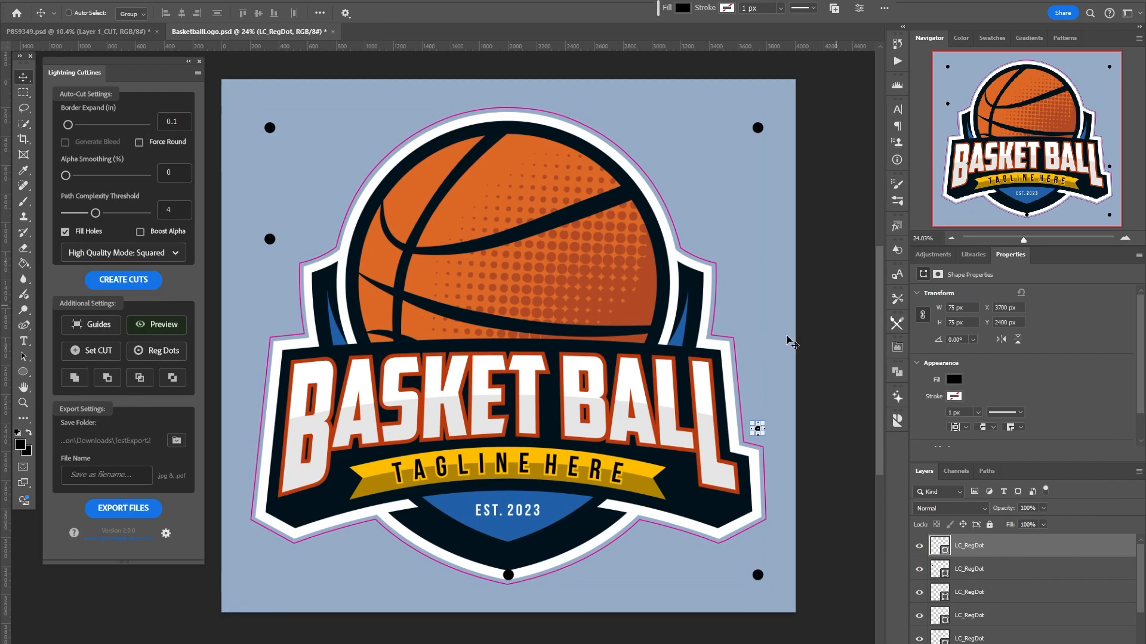
# - Move the registration dot overlapping the logo's bottom tip outside the cut line, to X 2275 px, Y 3511 px
pyautogui.scroll(5, 512, 582)
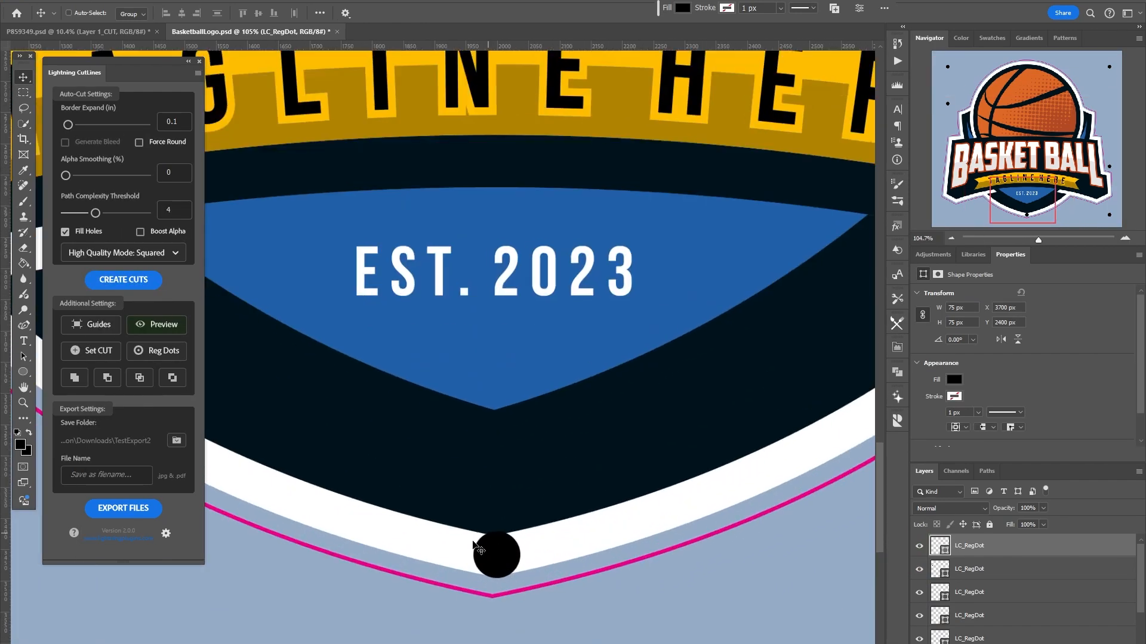
pyautogui.keyDown('ctrl'); pyautogui.click(495, 560); pyautogui.keyUp('ctrl')
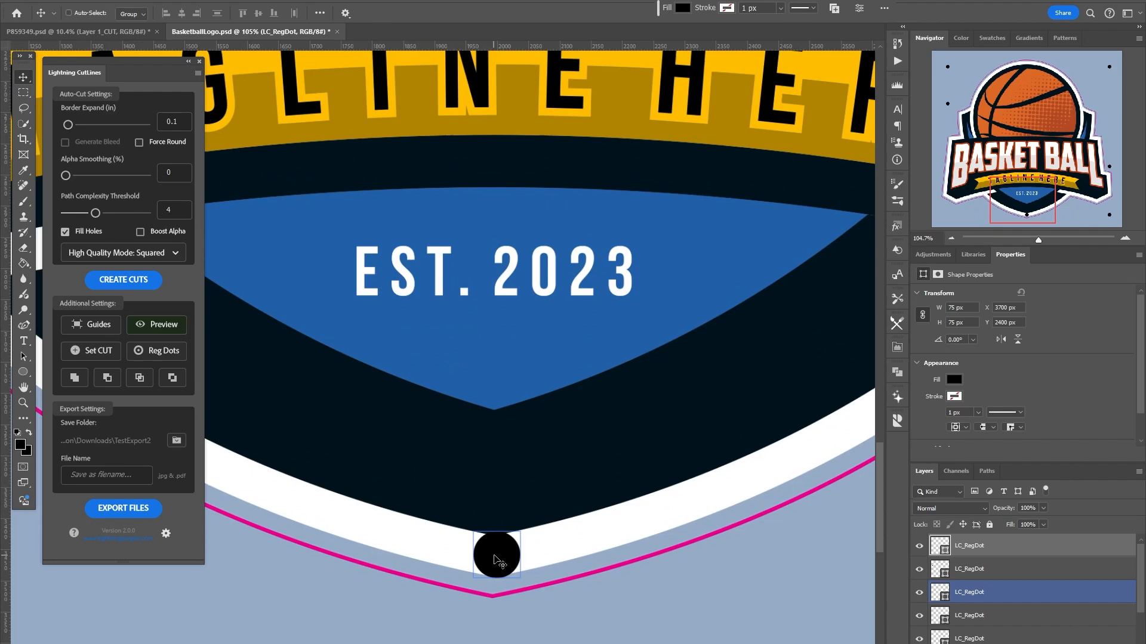
pyautogui.rightClick(494, 551)
pyautogui.click(504, 554)
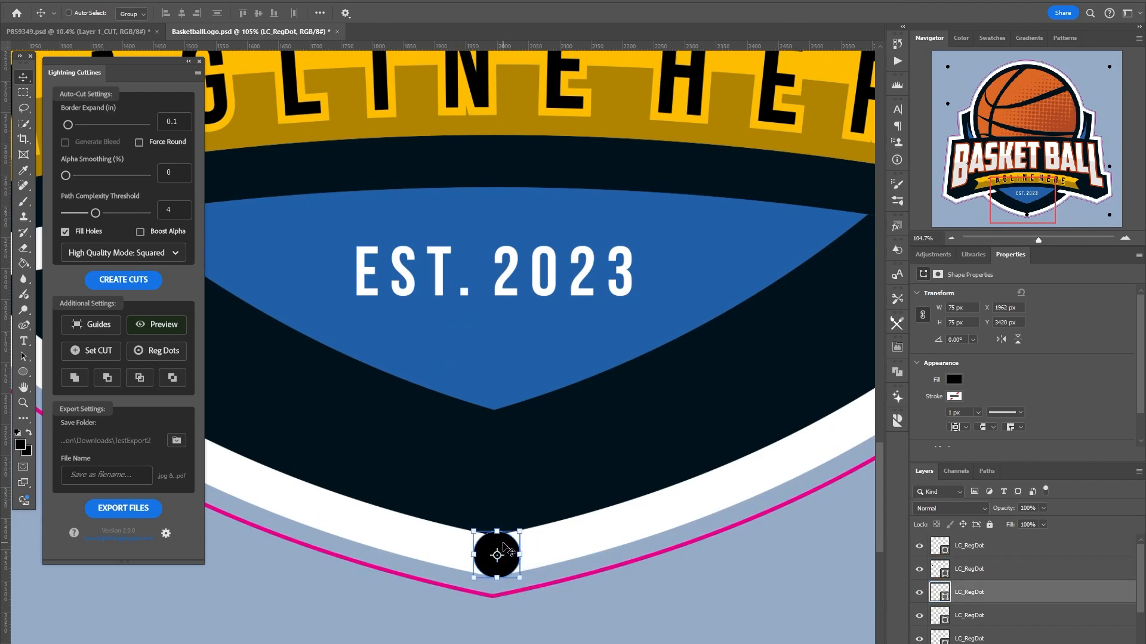
pyautogui.moveTo(505, 548); pyautogui.dragTo(700, 604)
pyautogui.scroll(-5, 587, 483)
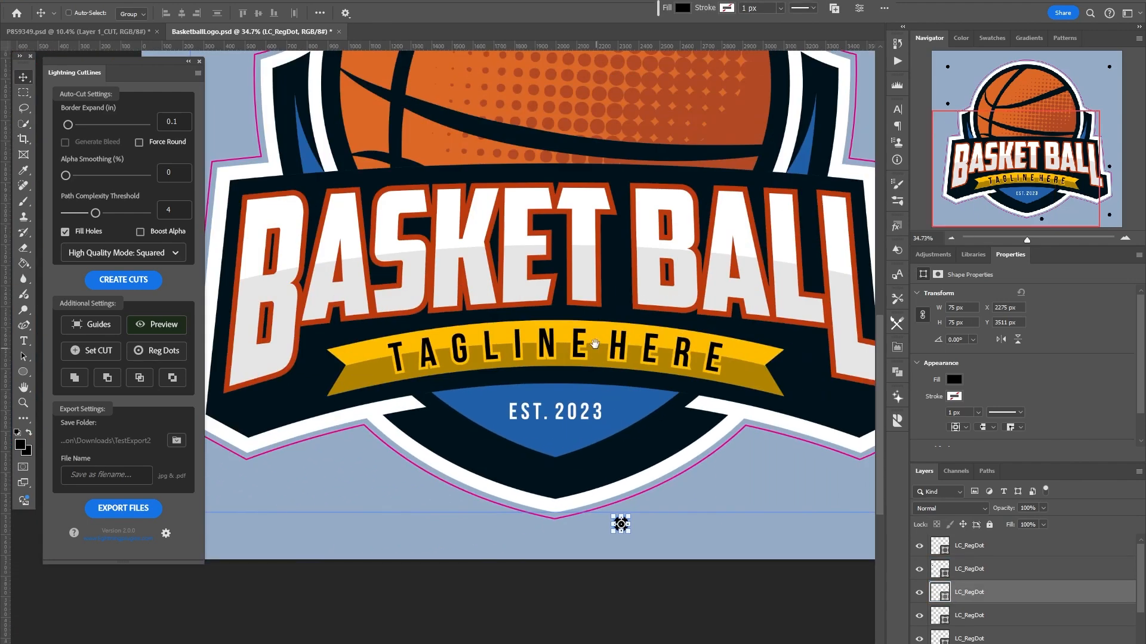
pyautogui.scroll(-3, 595, 345)
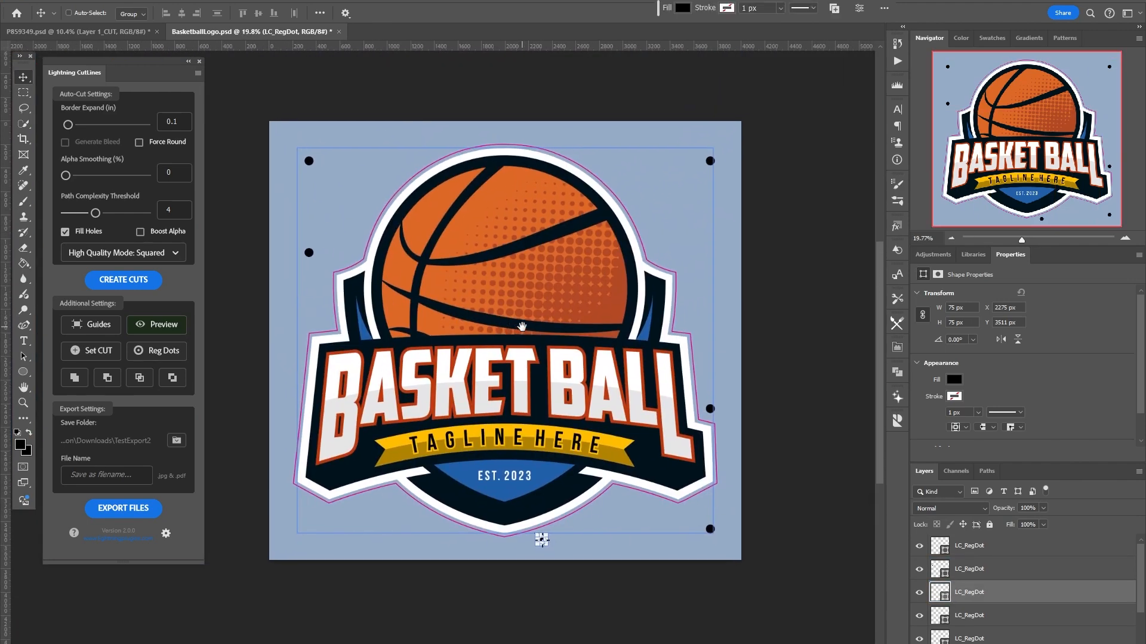
pyautogui.scroll(1, 522, 326)
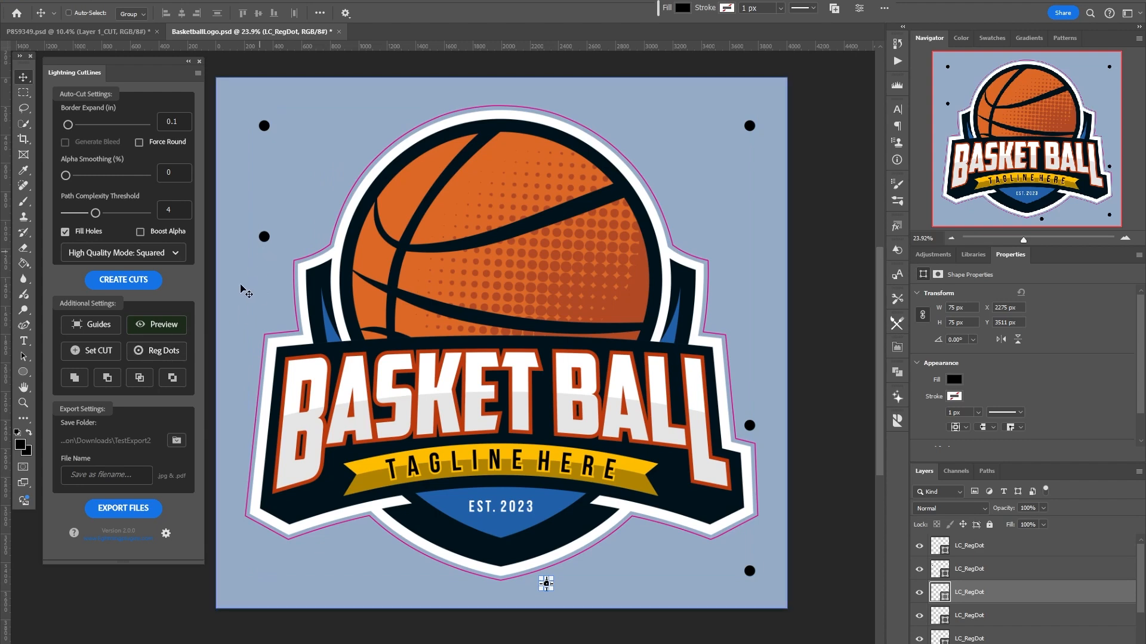
# - Generate registration dots with the updated plug-in, regenerating them as the logo and its cut line are repositioned on the canvas
pyautogui.click(163, 353)
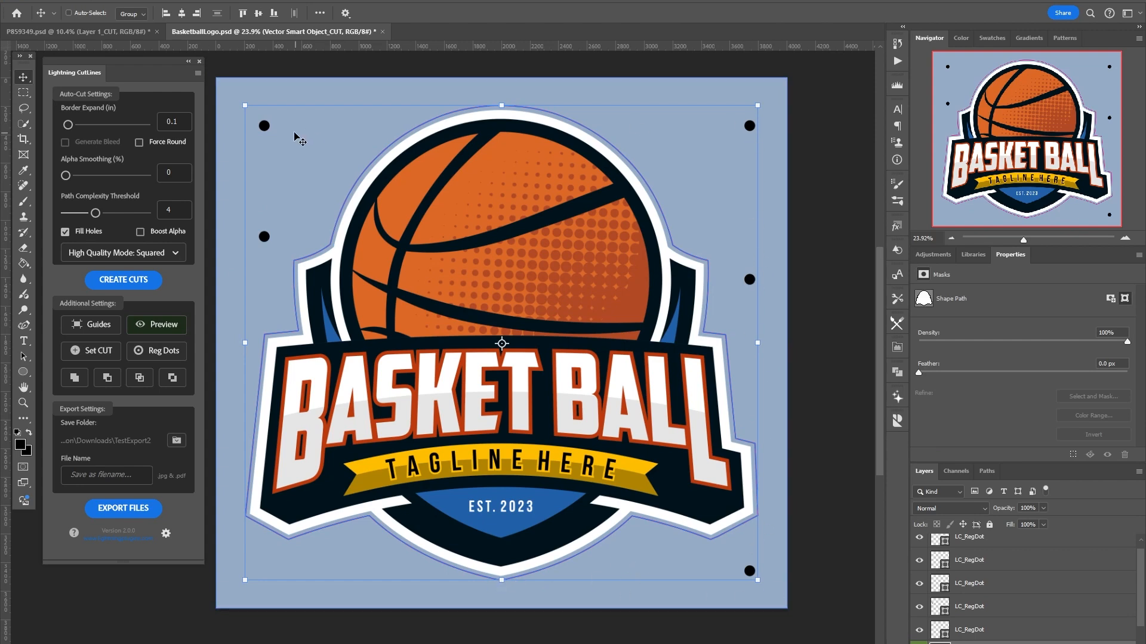
pyautogui.moveTo(499, 284); pyautogui.dragTo(463, 256)
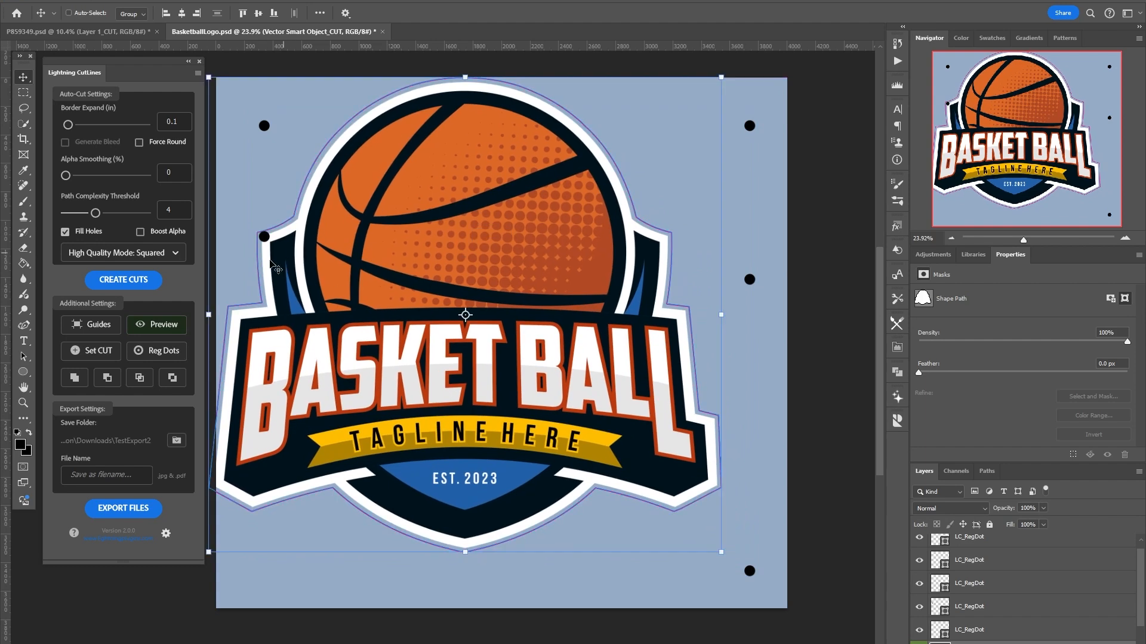
pyautogui.click(150, 351)
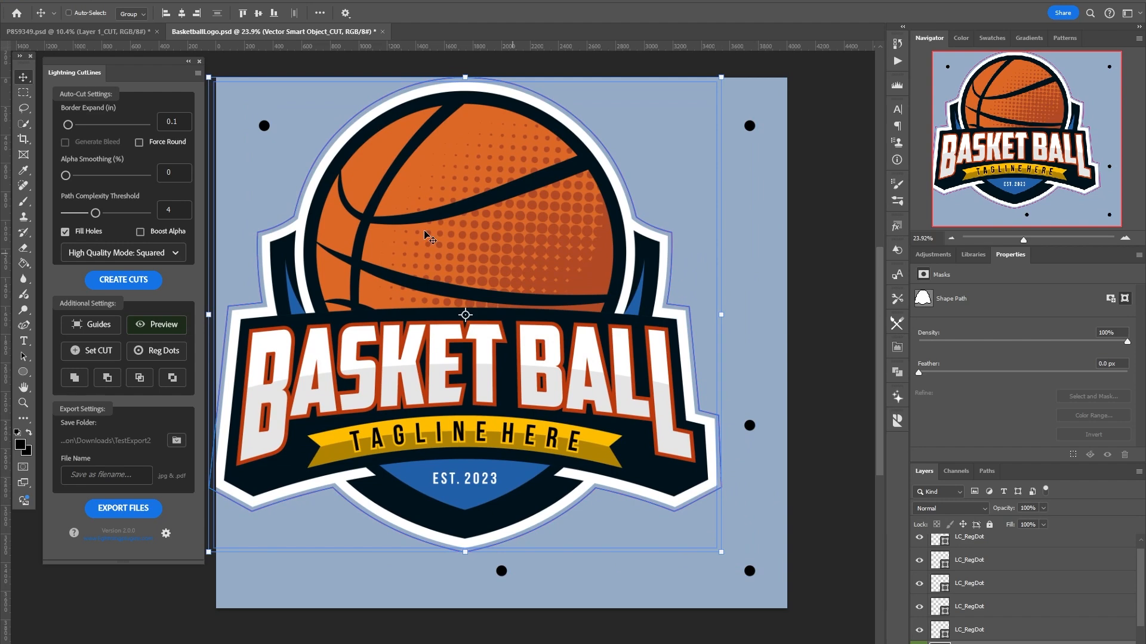
pyautogui.moveTo(472, 266); pyautogui.dragTo(503, 269)
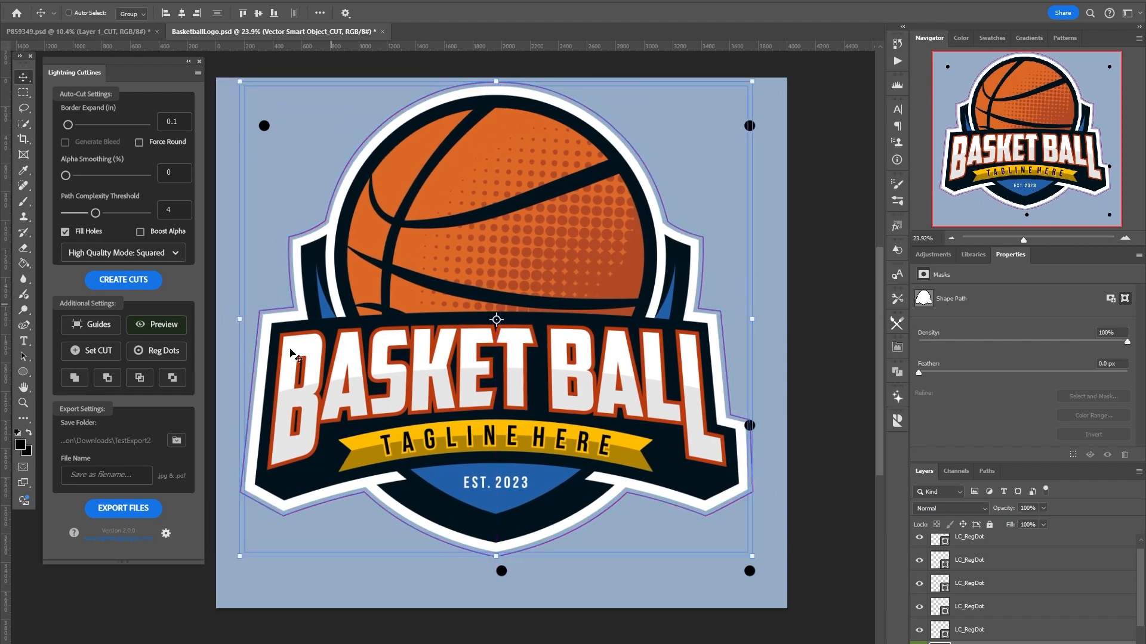
pyautogui.click(166, 352)
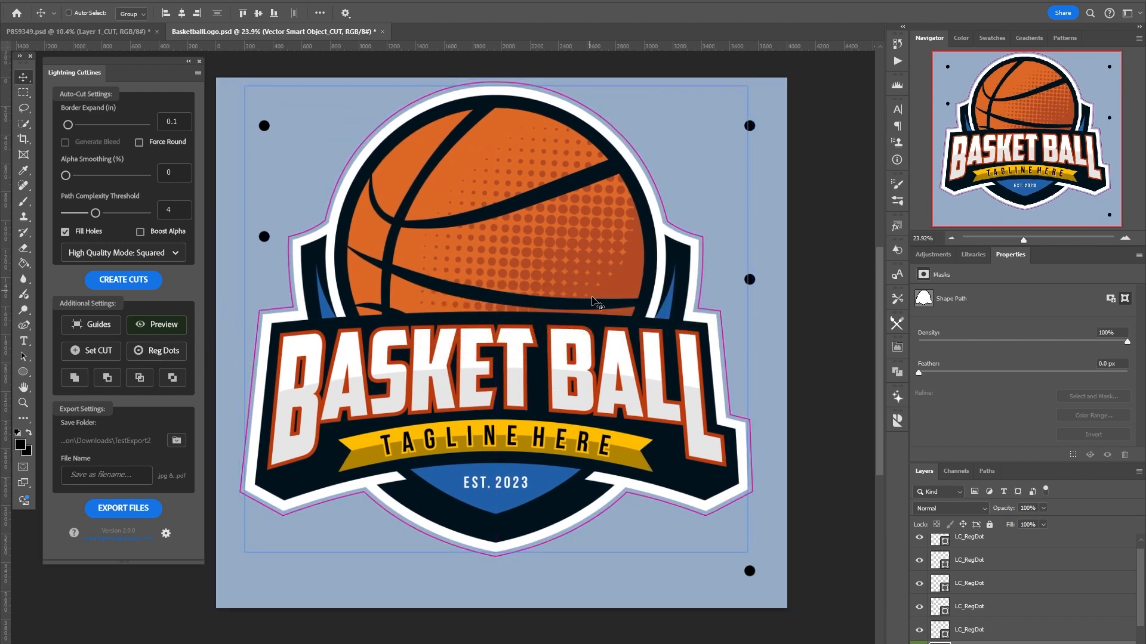
pyautogui.moveTo(594, 295); pyautogui.dragTo(598, 315)
pyautogui.click(156, 350)
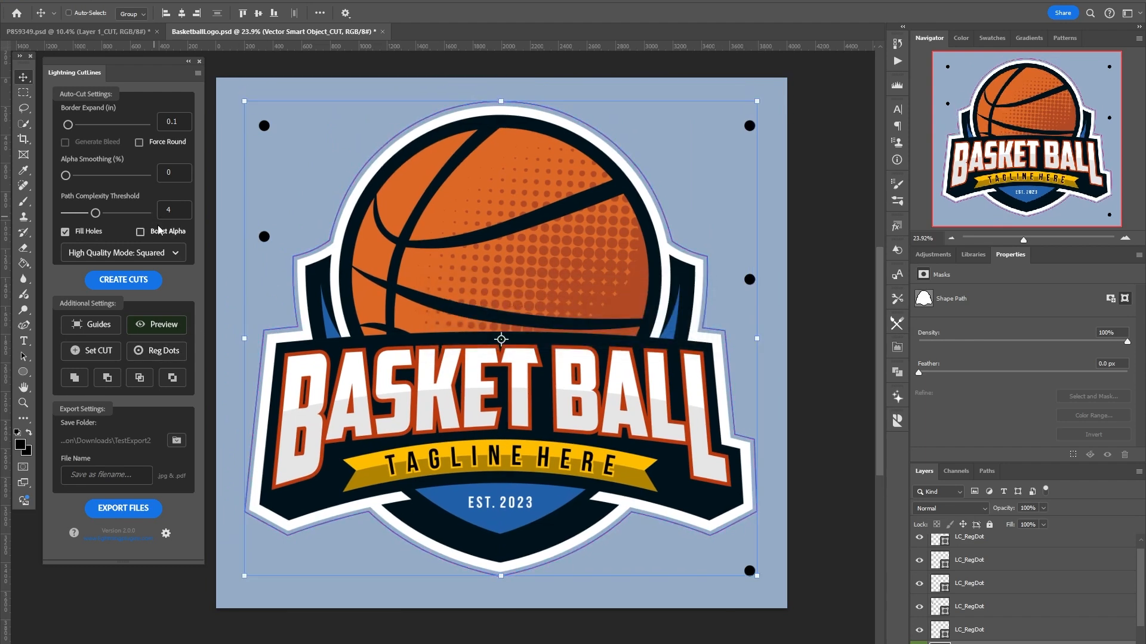
# - Review the guides distance in the plug-in settings and add guides 0.5 inches from the canvas edges
pyautogui.click(166, 533)
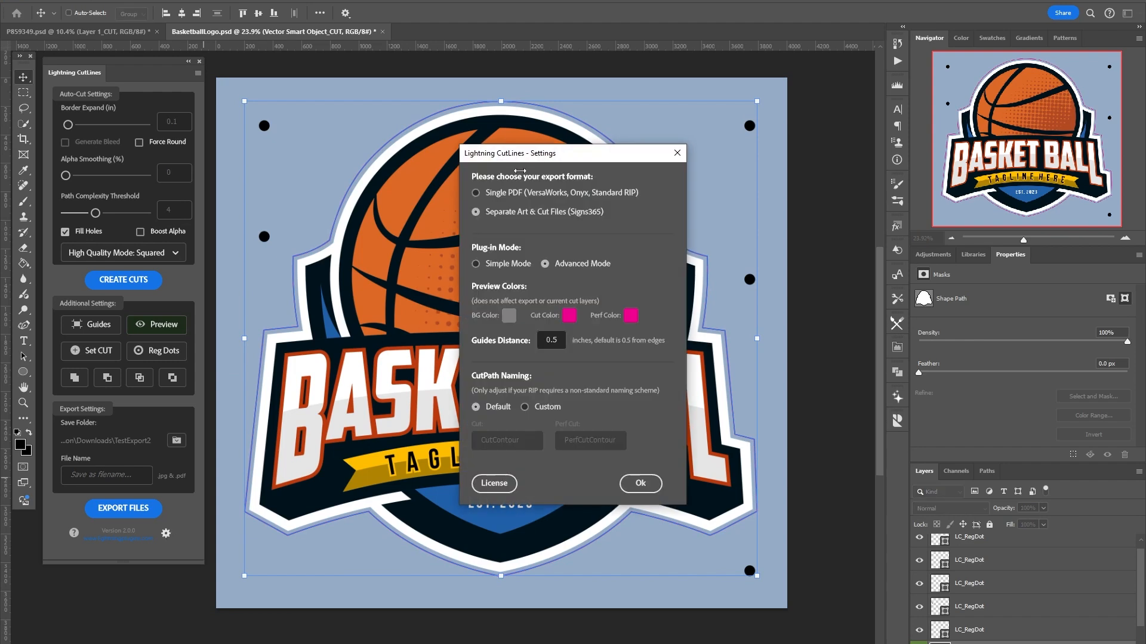
pyautogui.moveTo(526, 161); pyautogui.dragTo(478, 137)
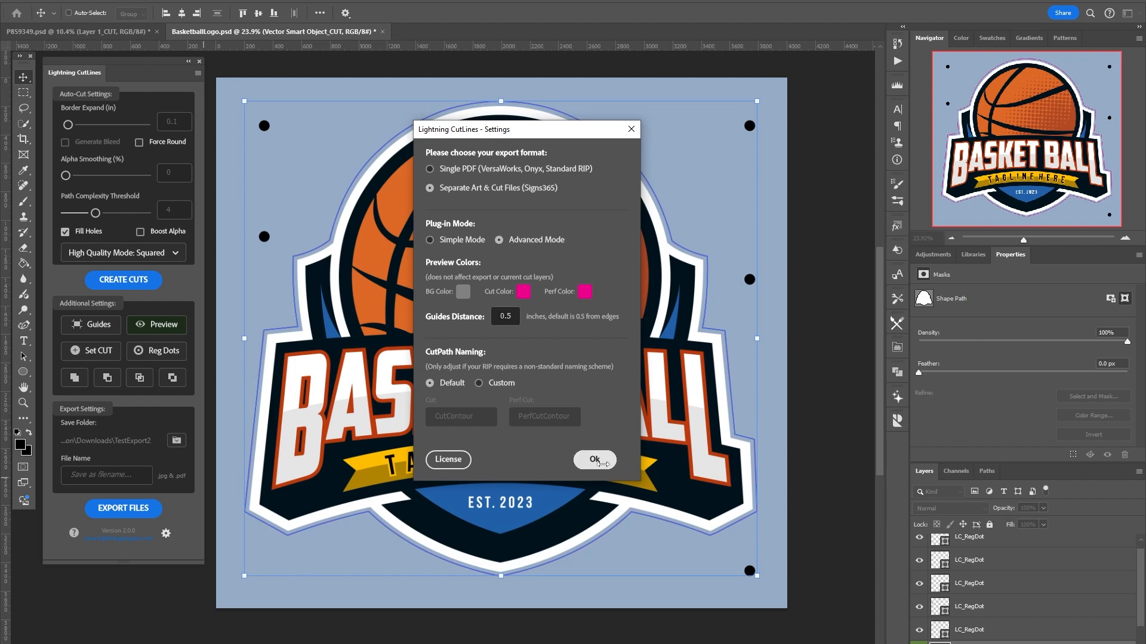
pyautogui.click(602, 464)
pyautogui.click(99, 329)
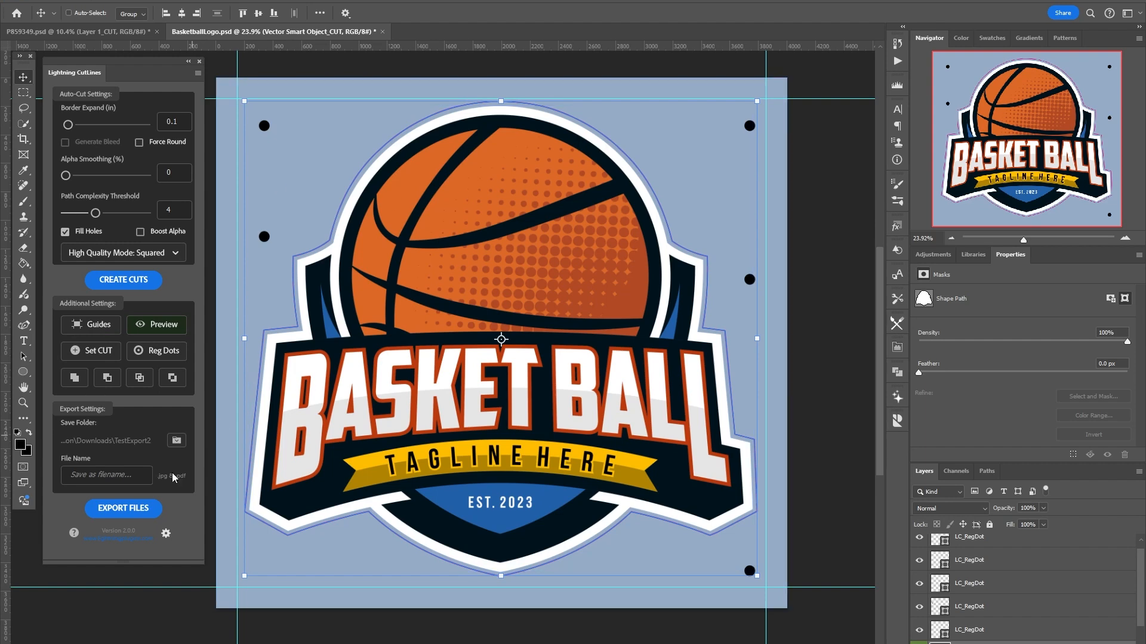
# - Review the Custom CutPath naming fields in the plug-in settings and return the naming to Default
pyautogui.click(166, 533)
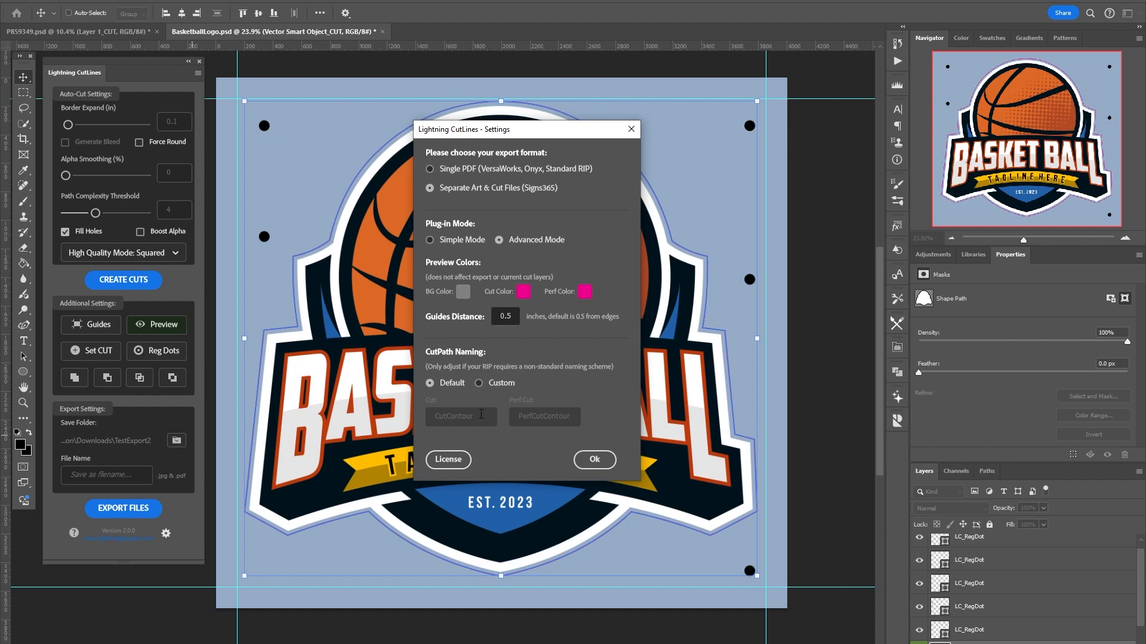
pyautogui.click(479, 384)
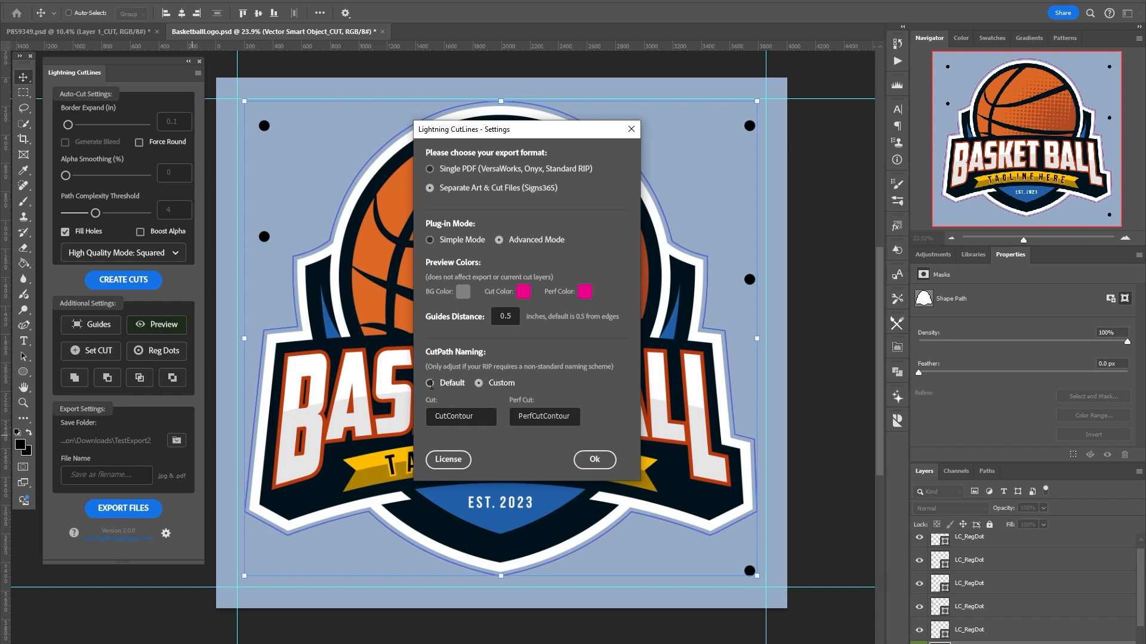
pyautogui.click(430, 384)
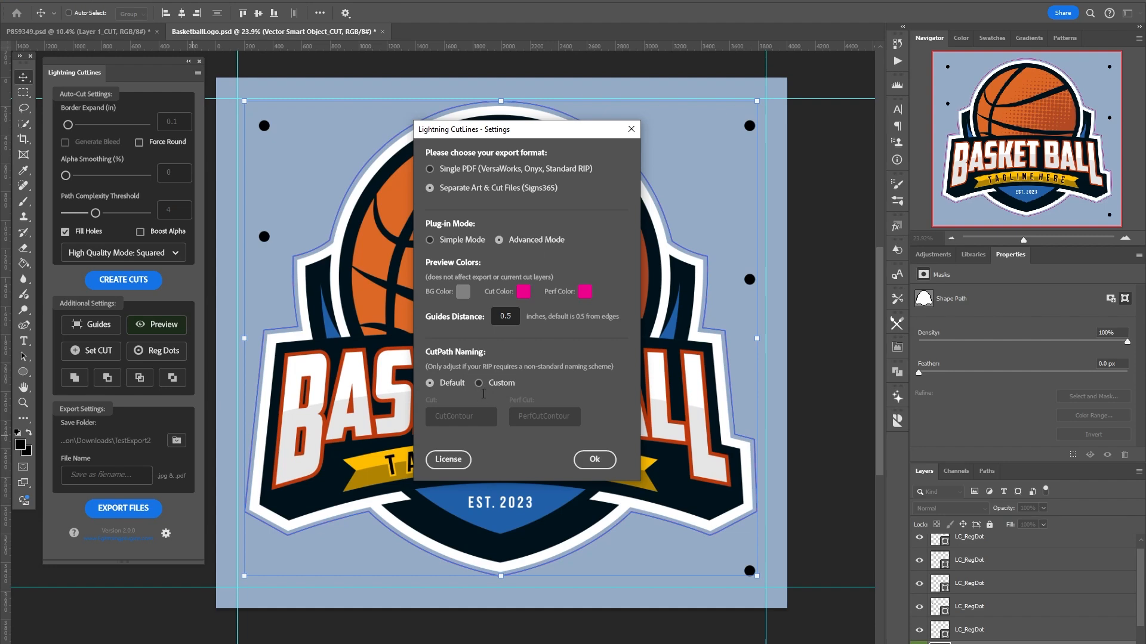
# - Review the single PDF and separate art and cut file export formats, and open the plug-in's license information
pyautogui.click(477, 168)
pyautogui.click(454, 188)
pyautogui.click(452, 169)
pyautogui.click(448, 460)
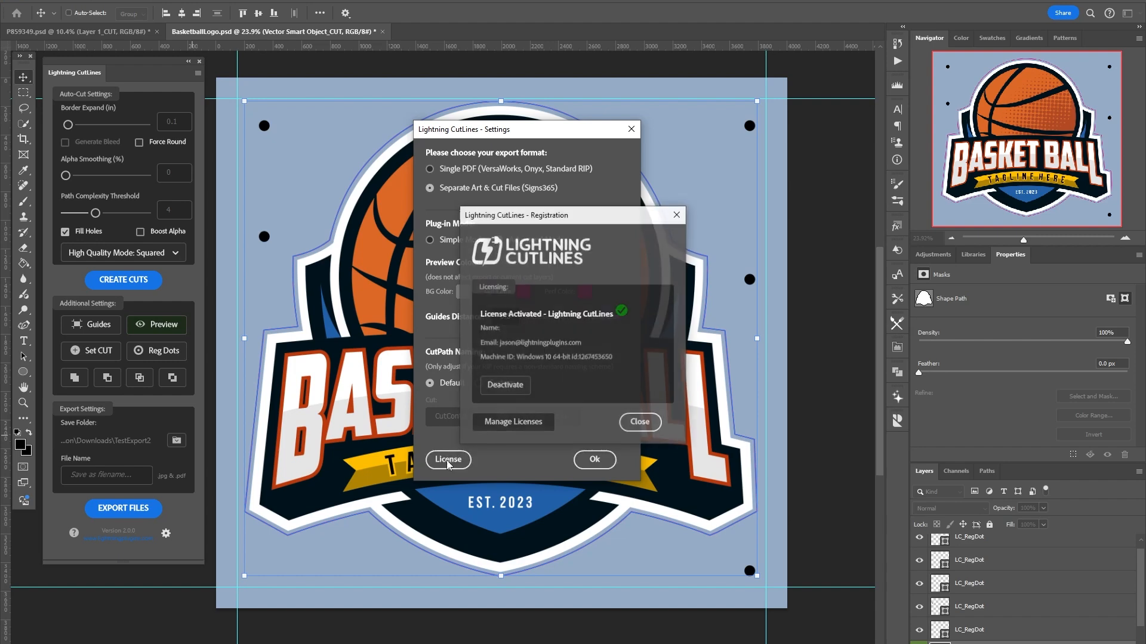
# - Review the plug-in's online license management instructions, allowing the external page to open, and close the registration and settings dialogs
pyautogui.moveTo(560, 223); pyautogui.dragTo(630, 148)
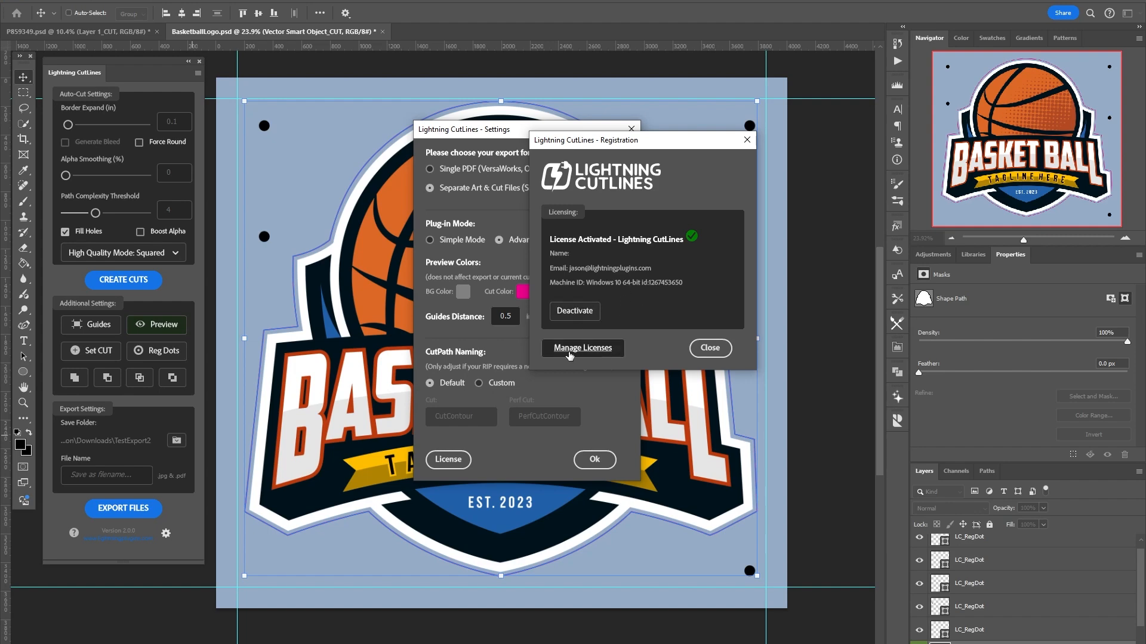
pyautogui.click(579, 353)
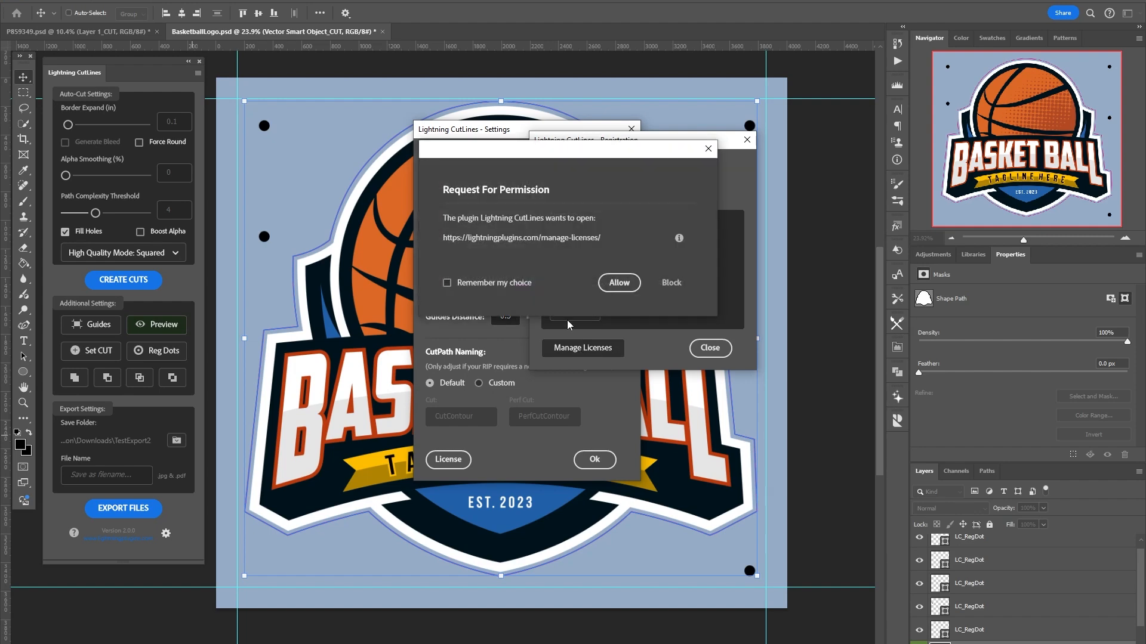
pyautogui.click(617, 285)
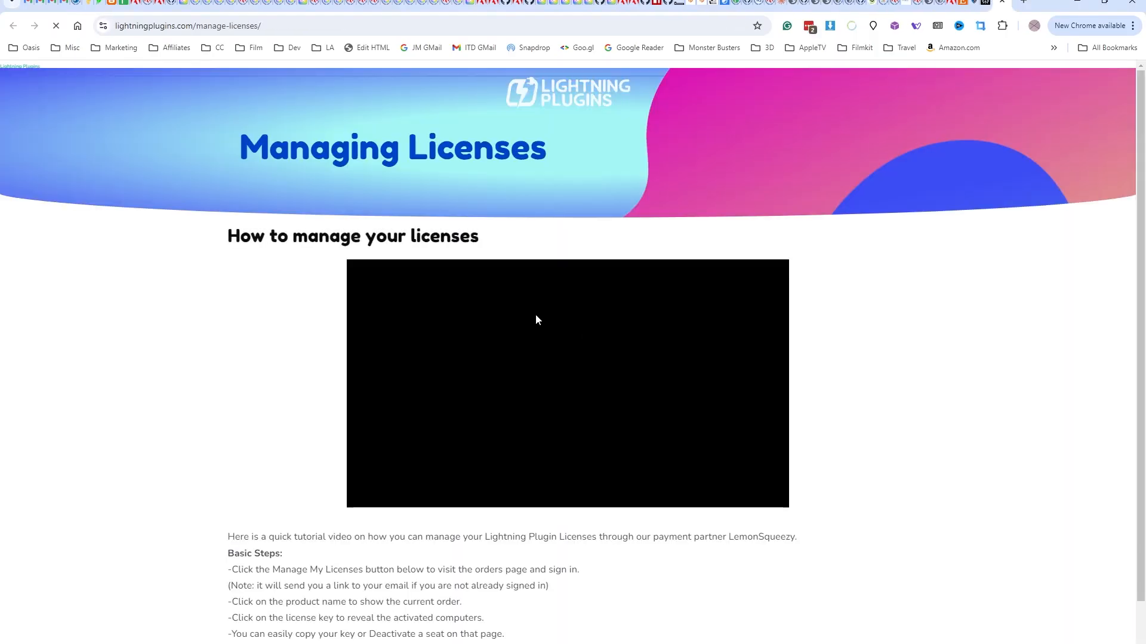
pyautogui.scroll(-1, 536, 320)
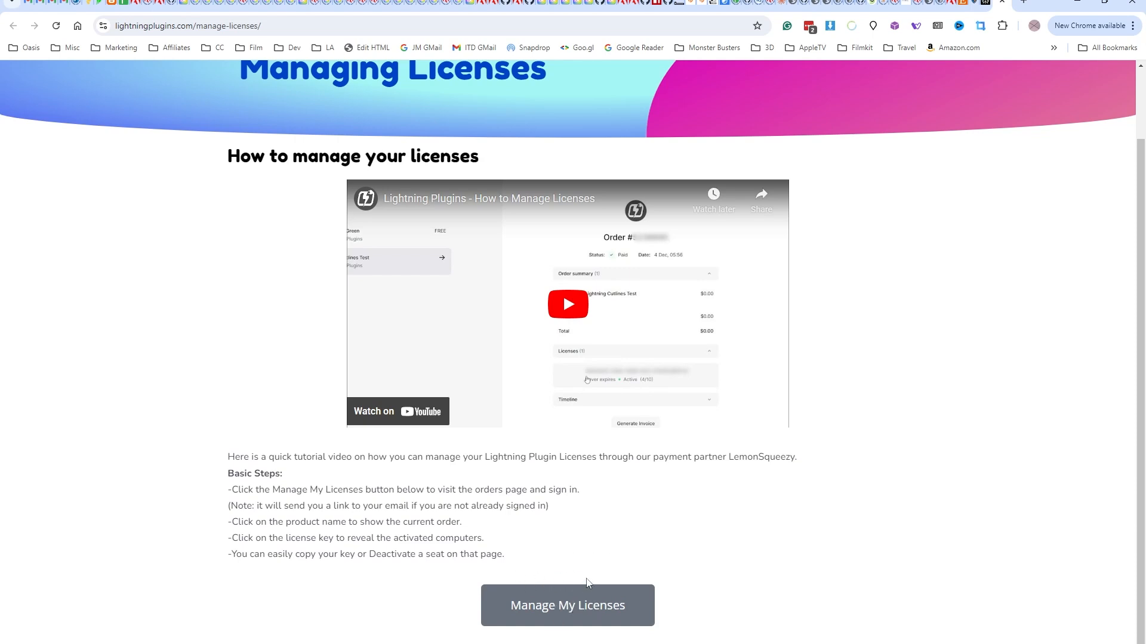
pyautogui.scroll(2, 588, 583)
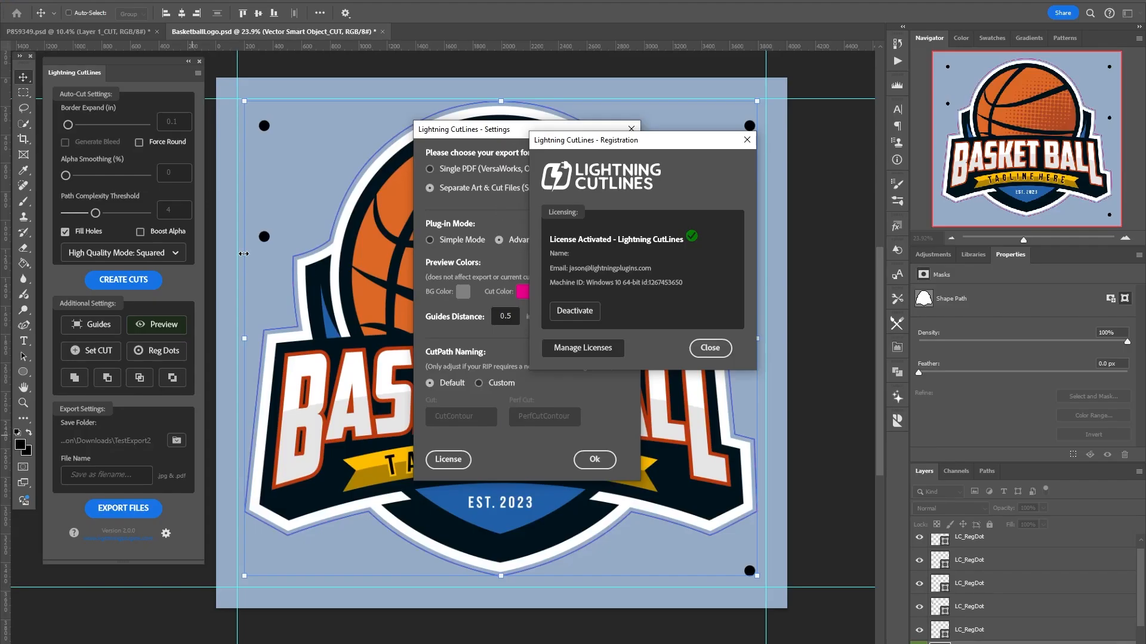
pyautogui.click(709, 348)
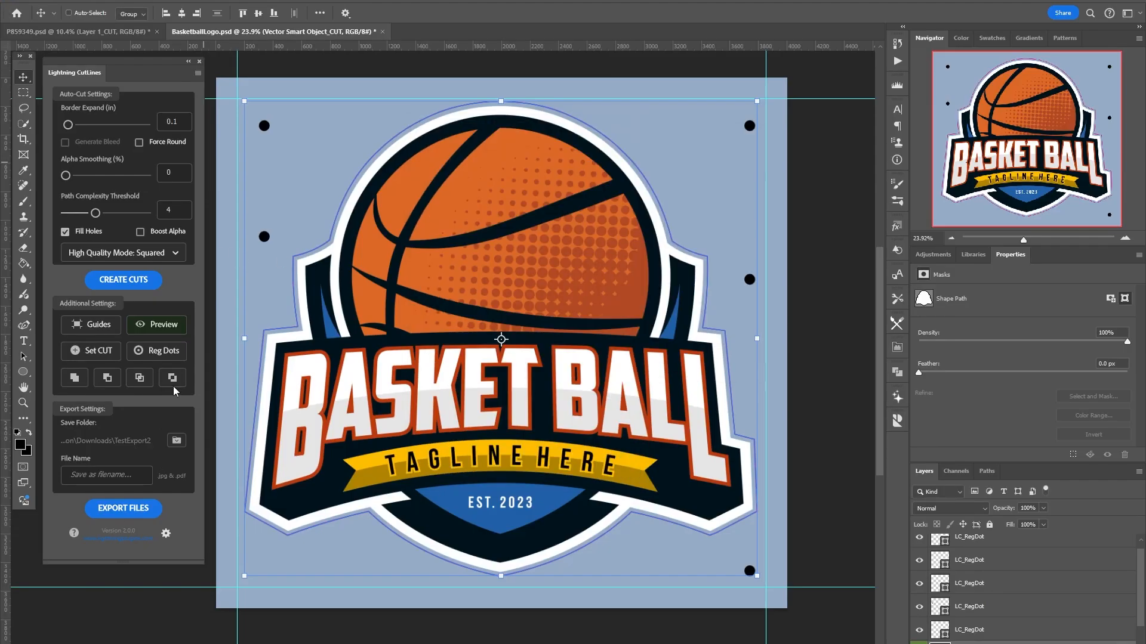
pyautogui.click(181, 329)
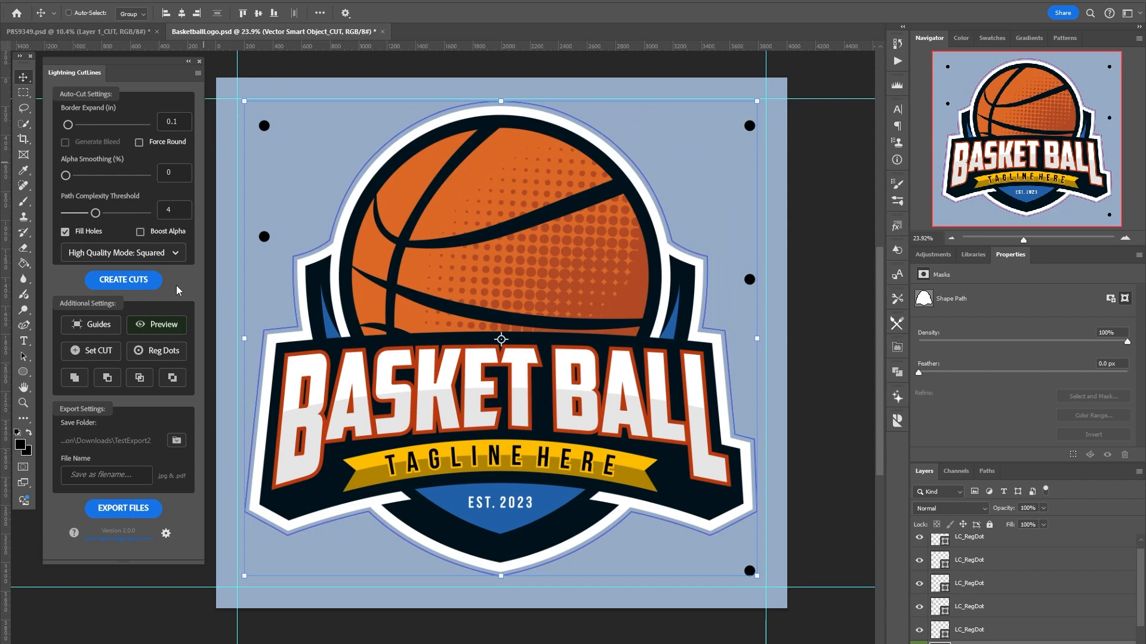